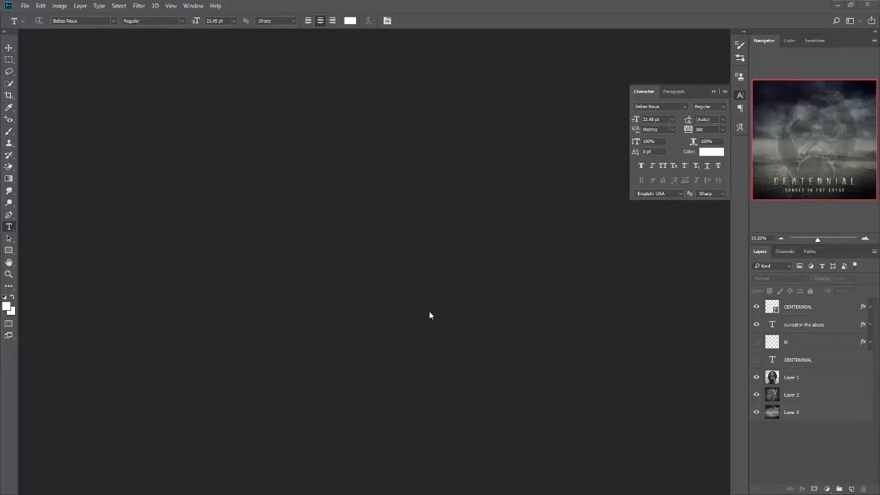
Minimize the finished album cover document and open the desert photo shutterstock_84496006
left_click_drag(48, 29, 461, 78)
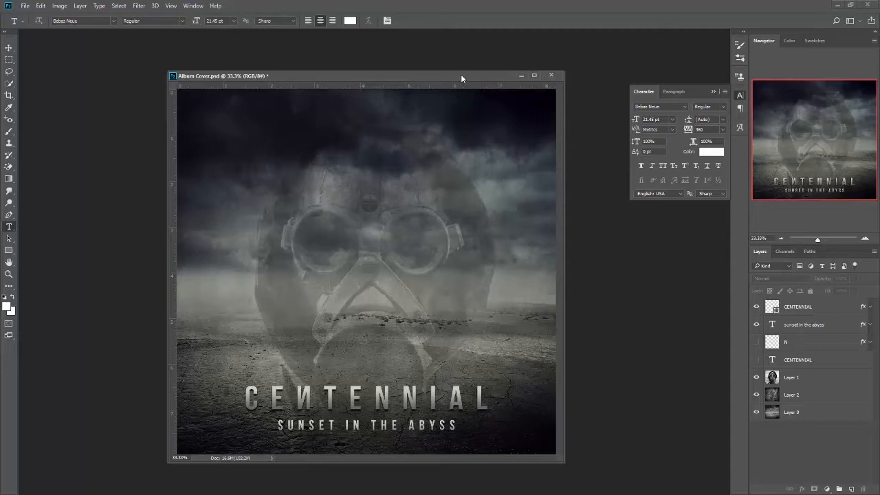
left_click(522, 76)
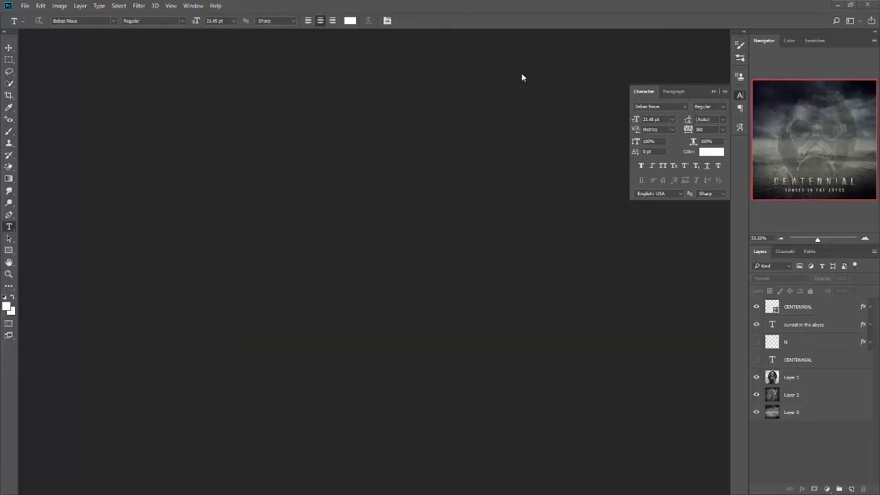
left_click(25, 6)
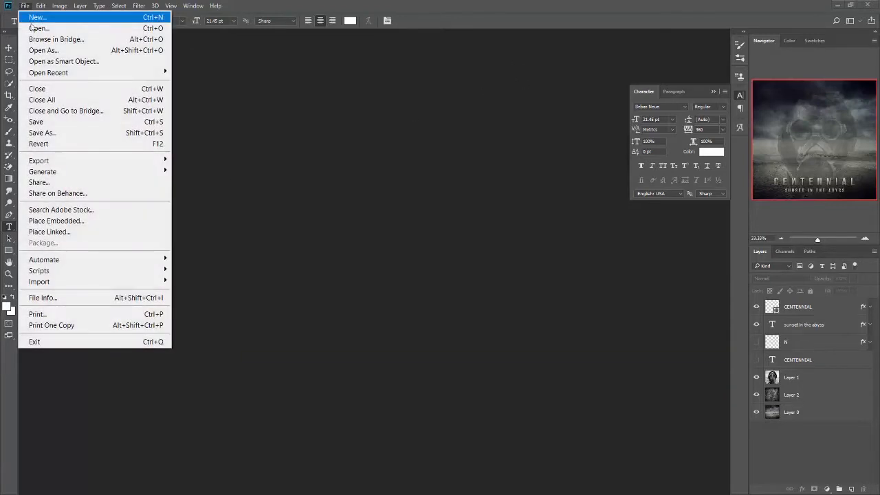
left_click(35, 29)
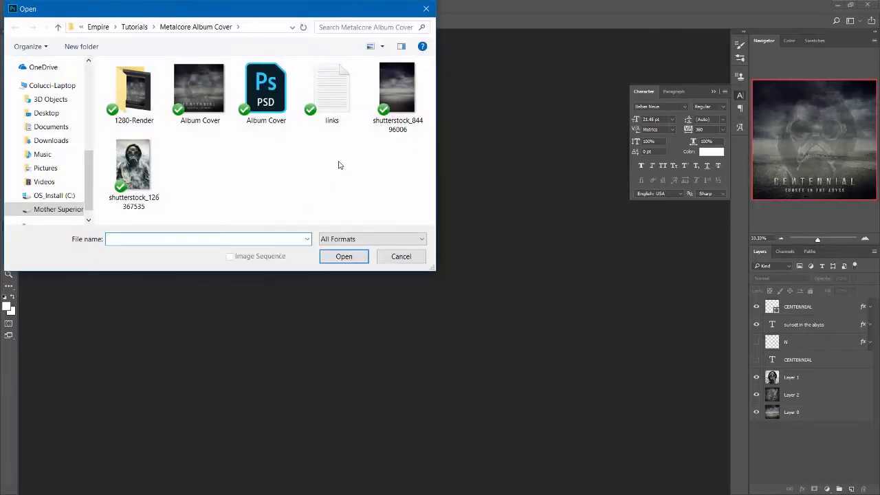
left_click(403, 87)
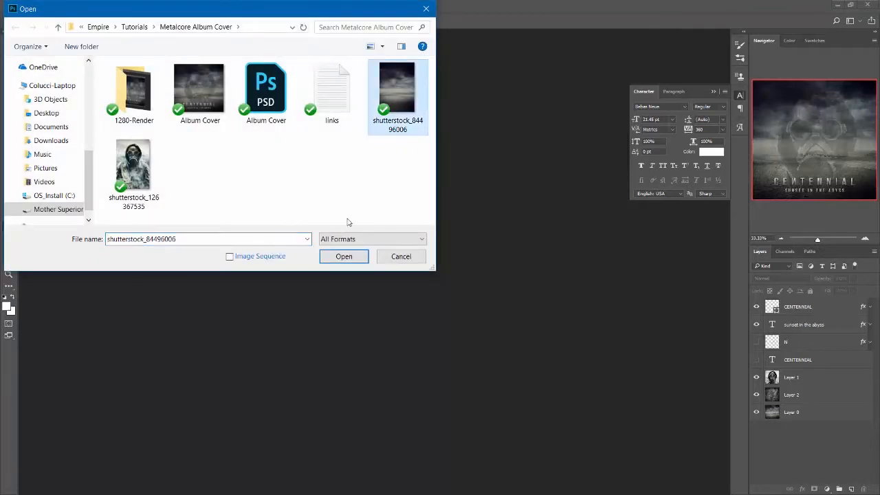
left_click(343, 256)
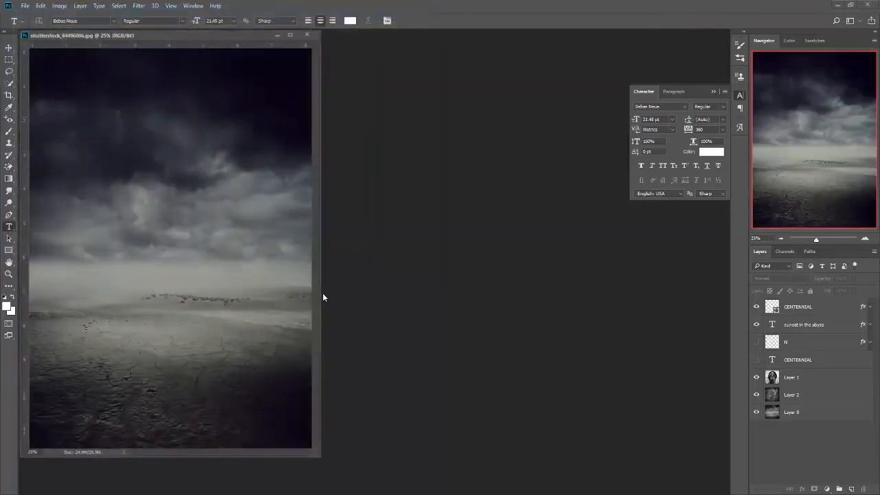
left_click_drag(148, 33, 362, 45)
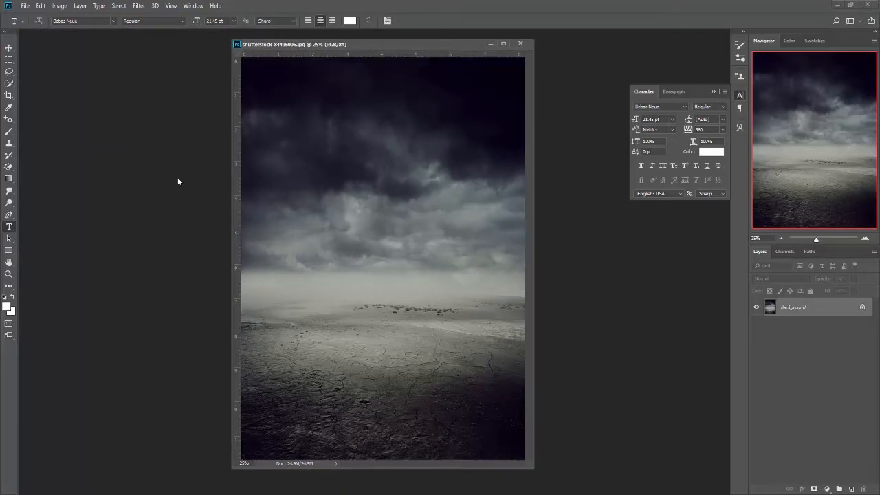
Crop the desert photo to a roughly square format by trimming the upper sky and lower ground, and fit it in its window
key("v")
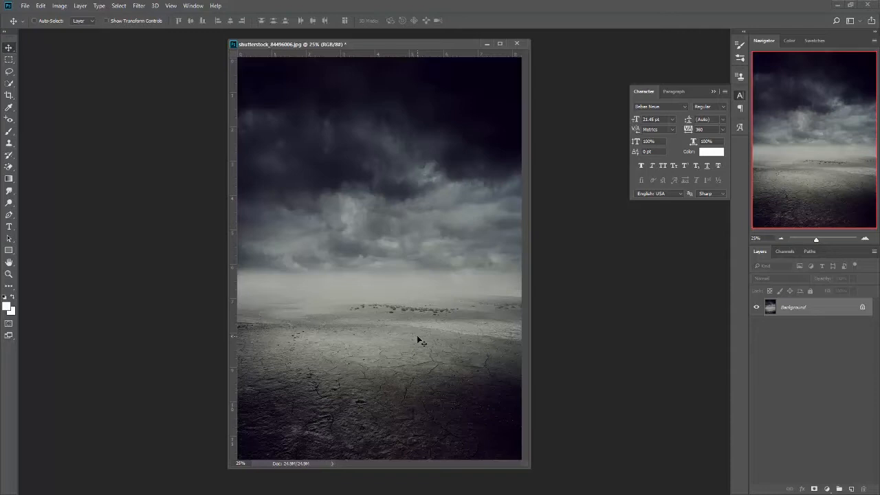
key("c")
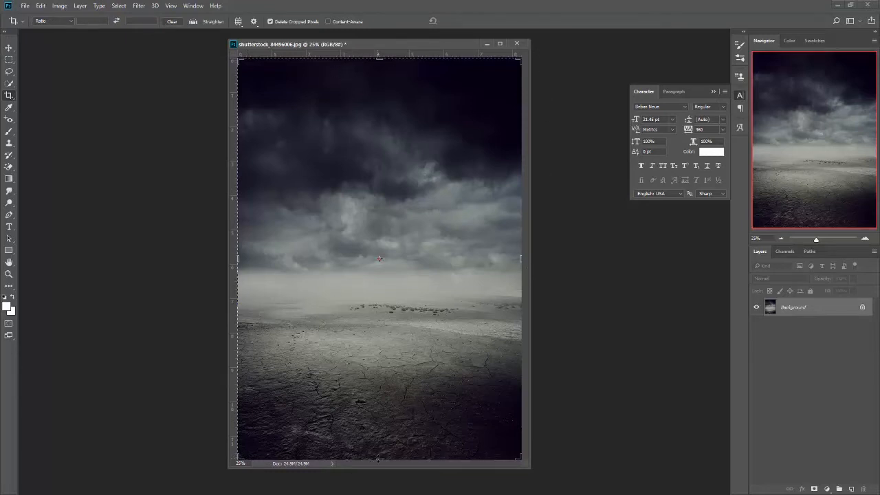
left_click_drag(378, 458, 379, 435)
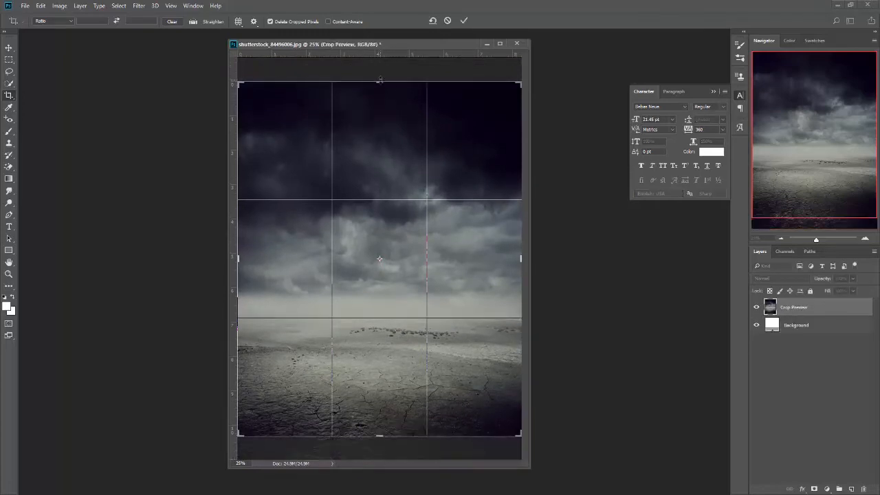
left_click_drag(379, 80, 382, 123)
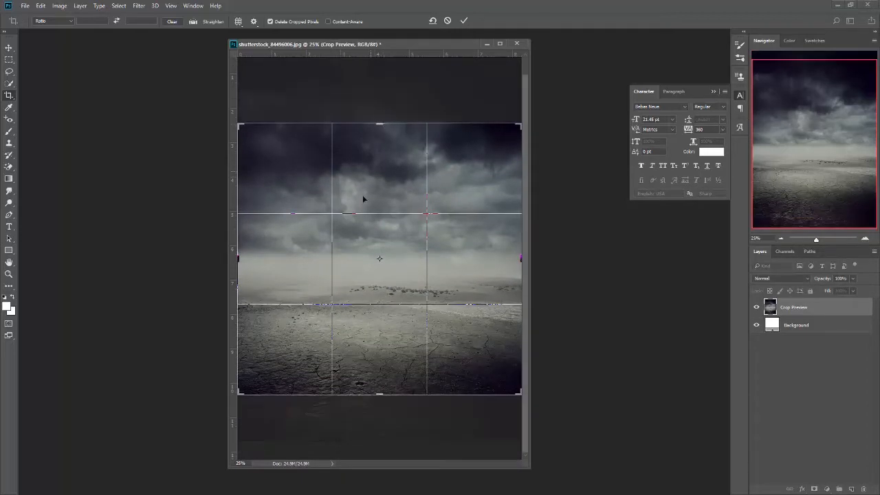
key("Return")
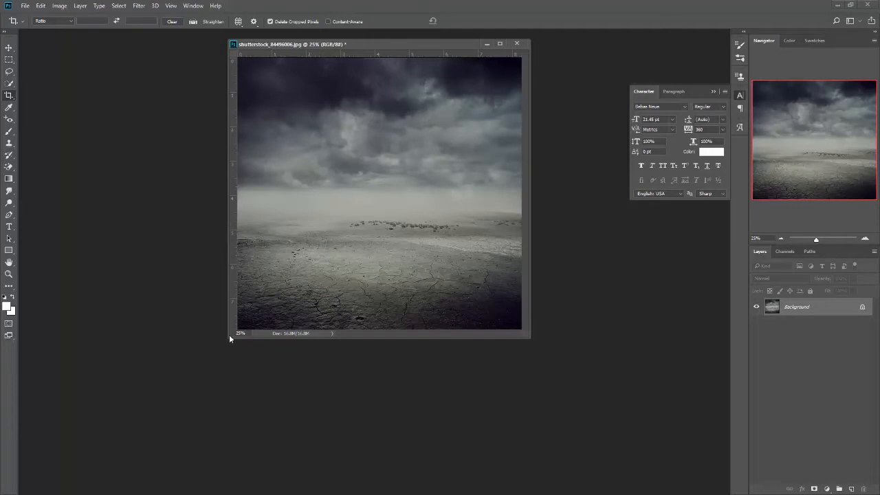
left_click_drag(229, 334, 142, 402)
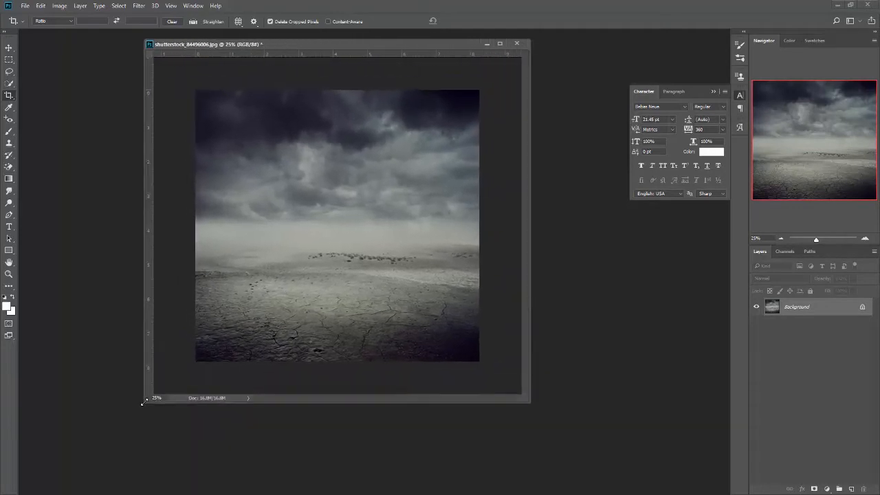
key("ctrl+0")
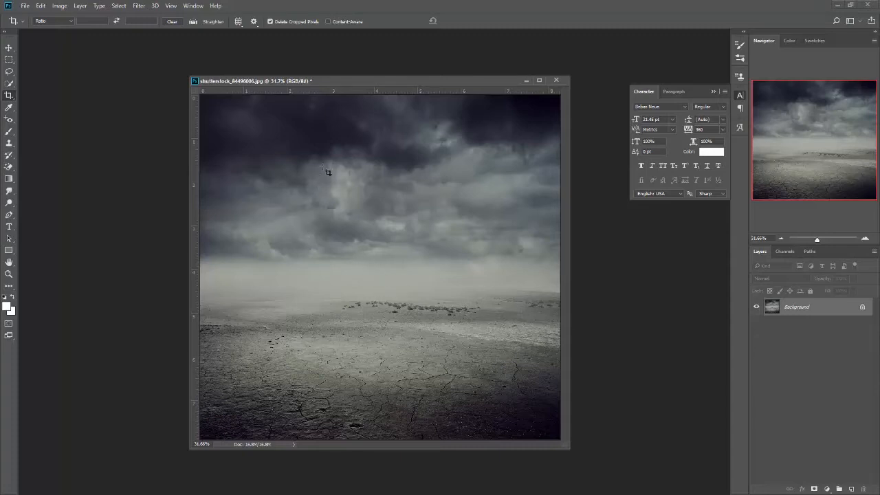
Open the Blue_Grunge_texture_4_by_BrokenVain_Stock image from the Hardcore Flyer folder
left_click(10, 48)
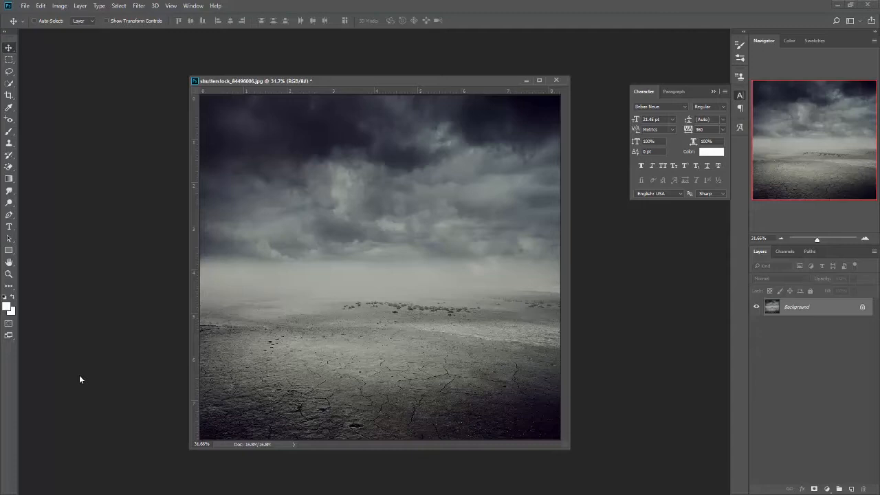
left_click(25, 6)
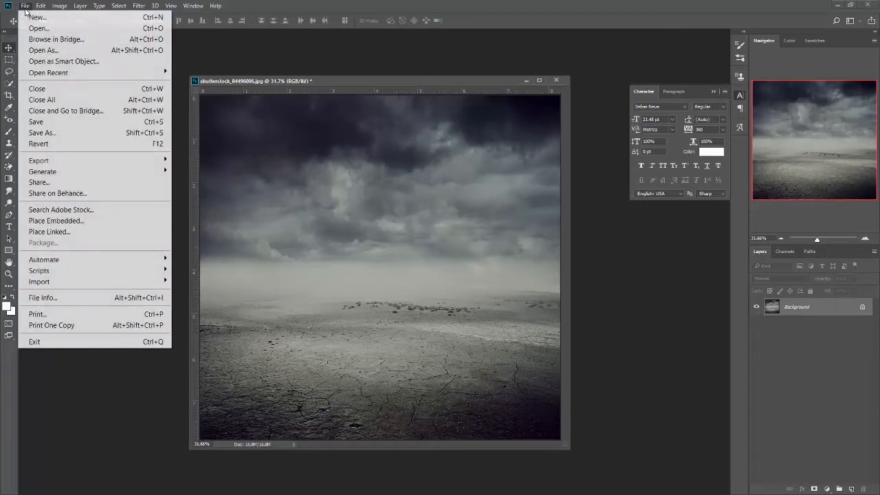
left_click(35, 29)
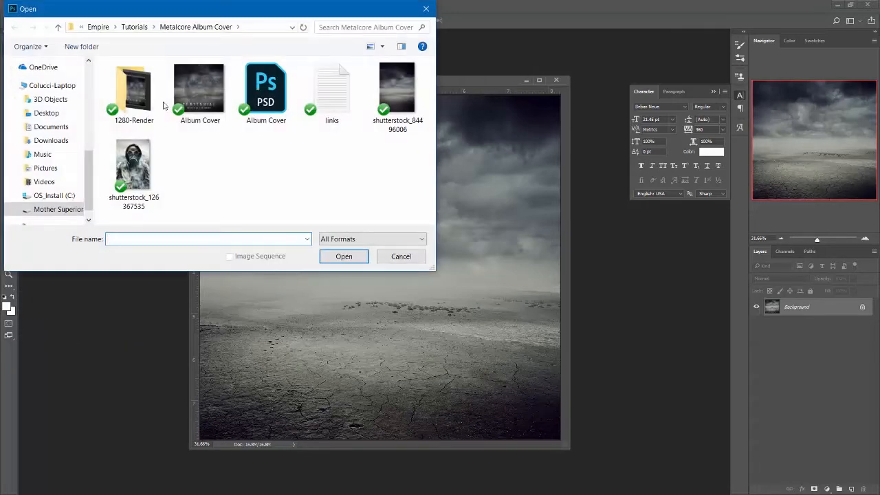
left_click(134, 27)
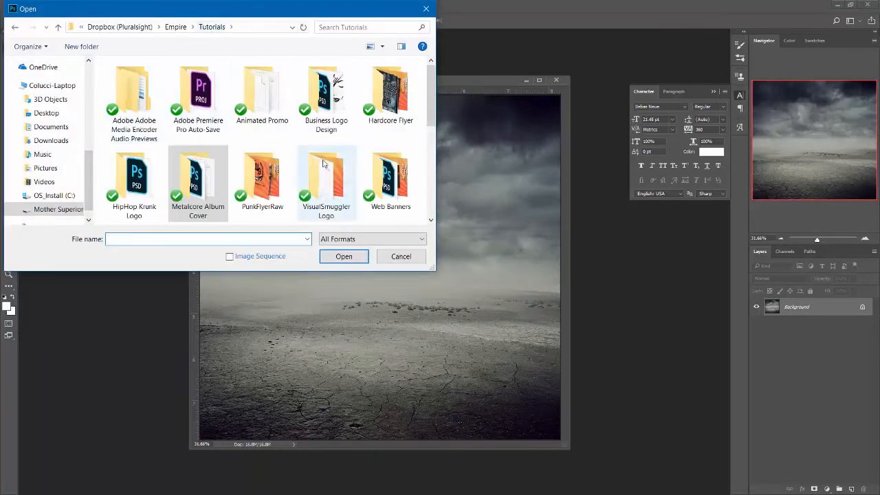
double_click(389, 97)
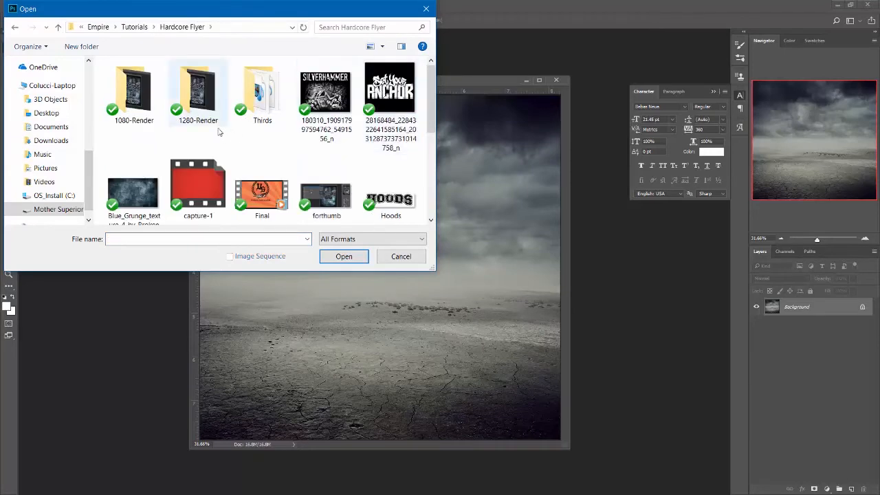
left_click(128, 208)
left_click(347, 257)
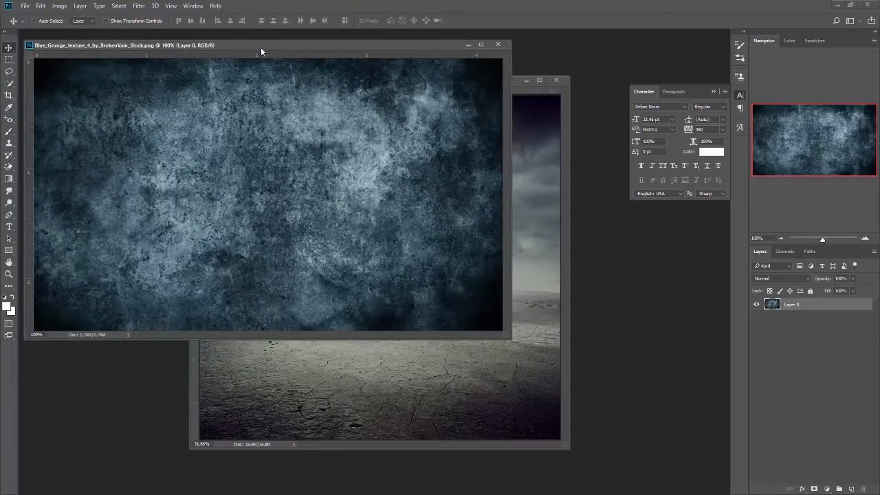
left_click_drag(261, 50, 299, 106)
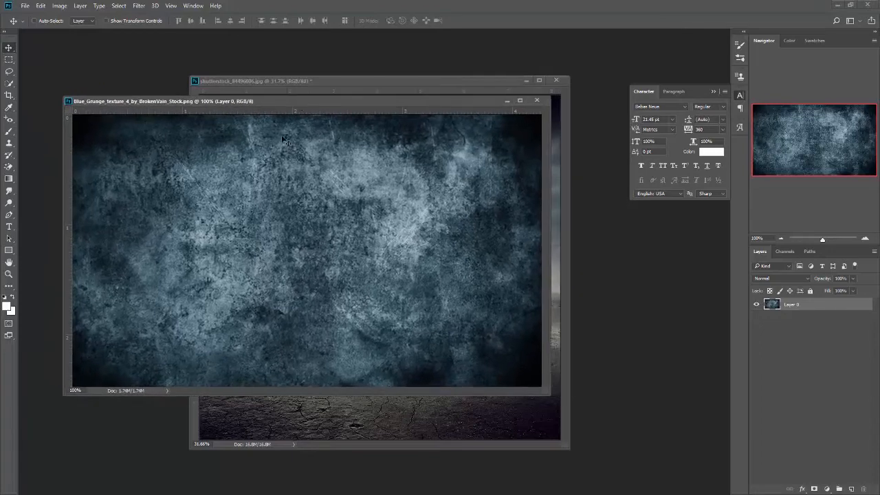
Convert the blue grunge texture to grayscale with a default Black & White adjustment
left_click(59, 5)
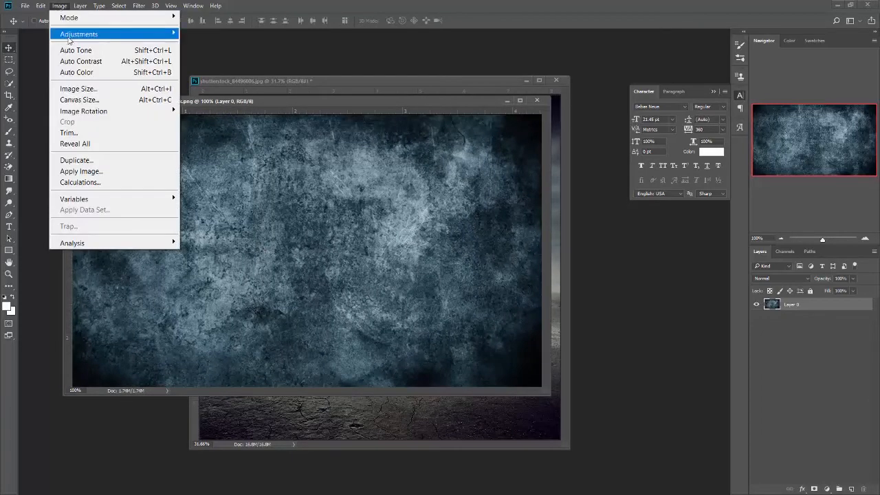
mouse_move(69, 40)
left_click(213, 116)
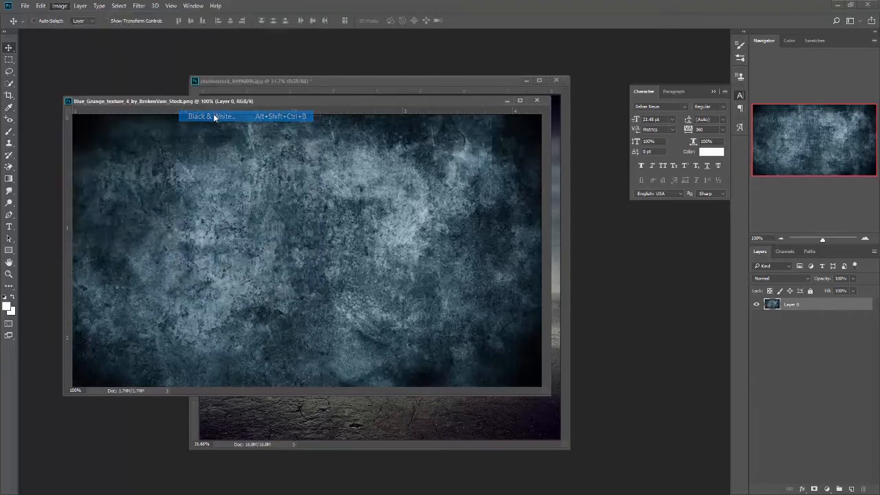
left_click(520, 165)
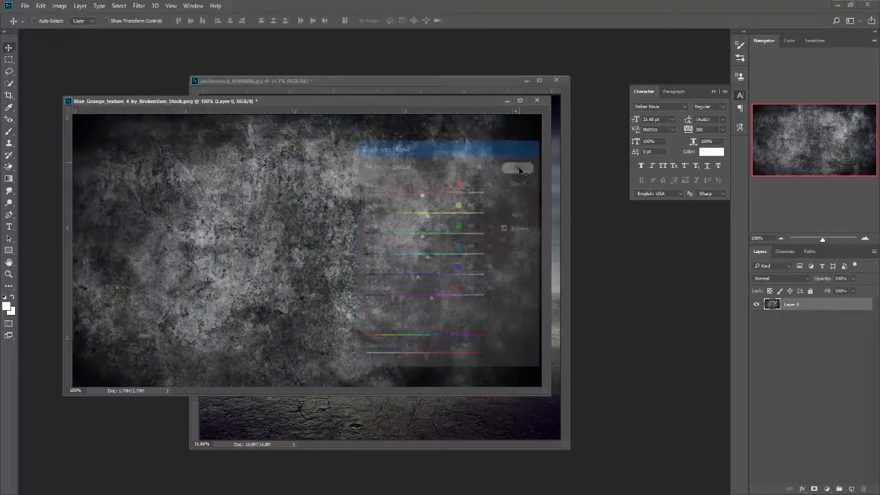
Copy the texture layer into the desert photo document and close the texture file without saving
left_click_drag(798, 304, 462, 421)
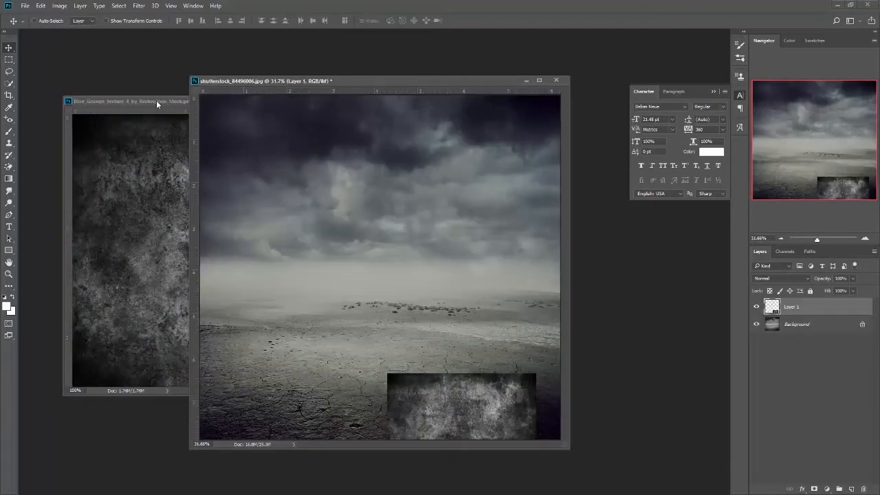
left_click(156, 100)
left_click(536, 102)
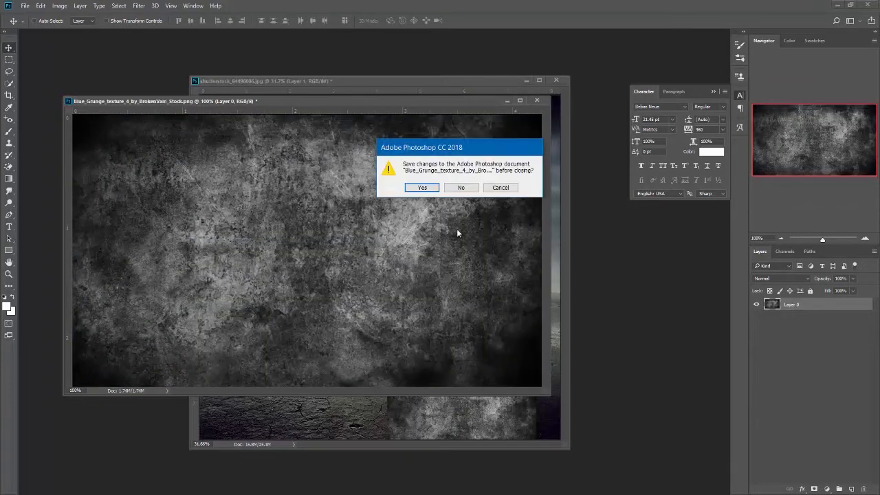
left_click(460, 189)
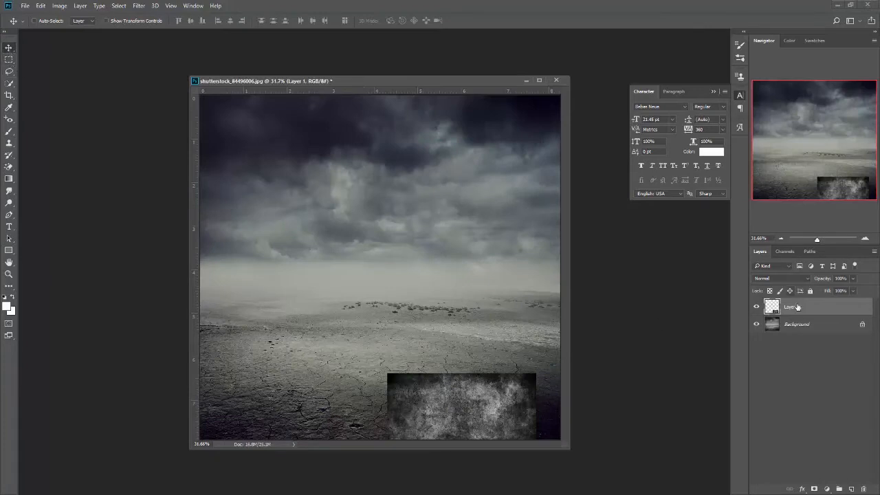
Align the grunge texture with the canvas's upper-left corner and stretch it to cover the whole canvas
left_click(106, 21)
left_click_drag(455, 397, 268, 123)
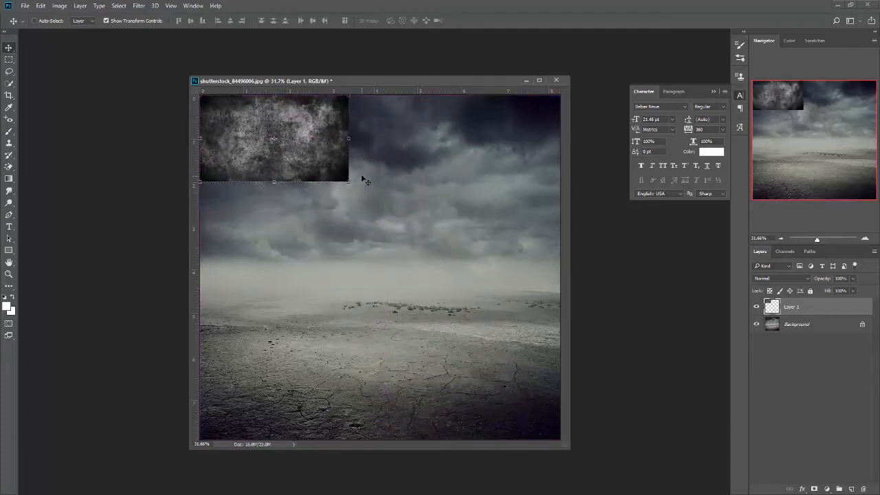
left_click_drag(348, 181, 355, 191)
left_click_drag(369, 231, 558, 442)
key("Return")
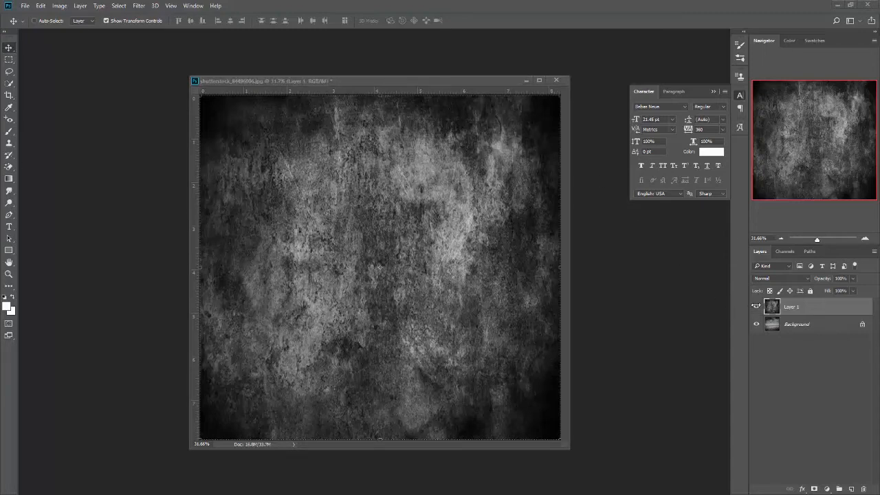
left_click(756, 306)
left_click(756, 308)
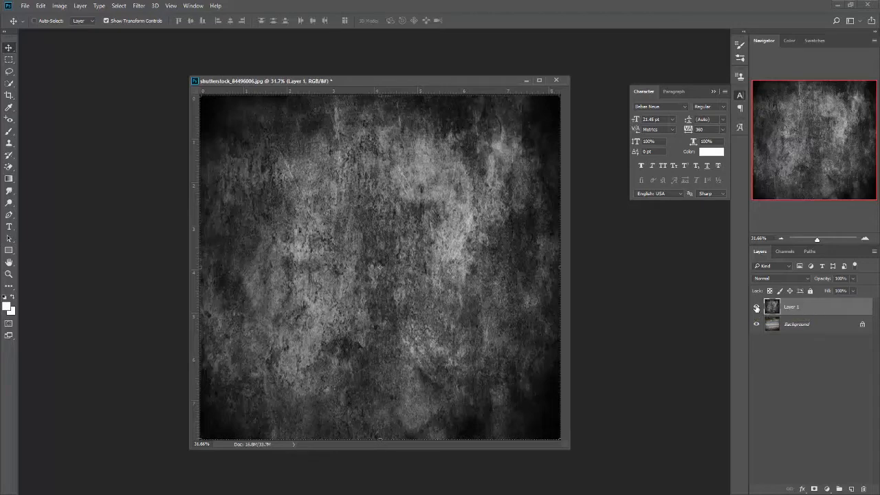
Set the texture layer's blend mode to Soft Light and its opacity to 42%, and hide the layer to compare
left_click(807, 277)
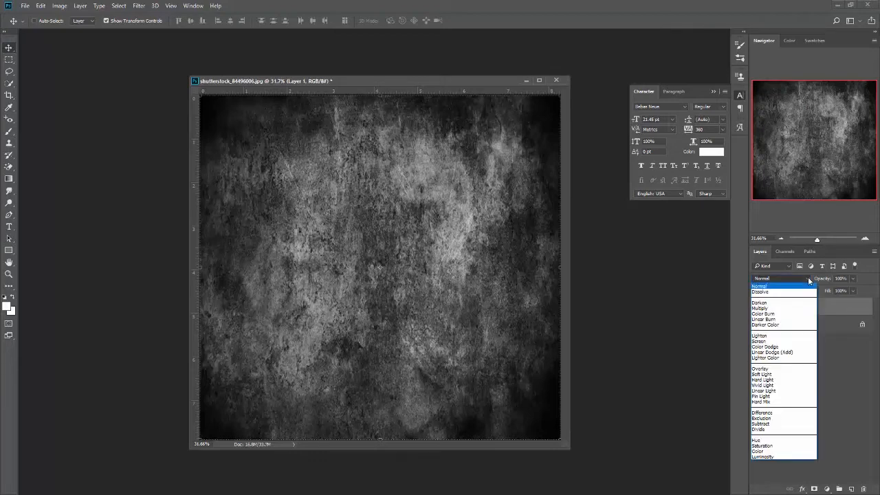
left_click(775, 374)
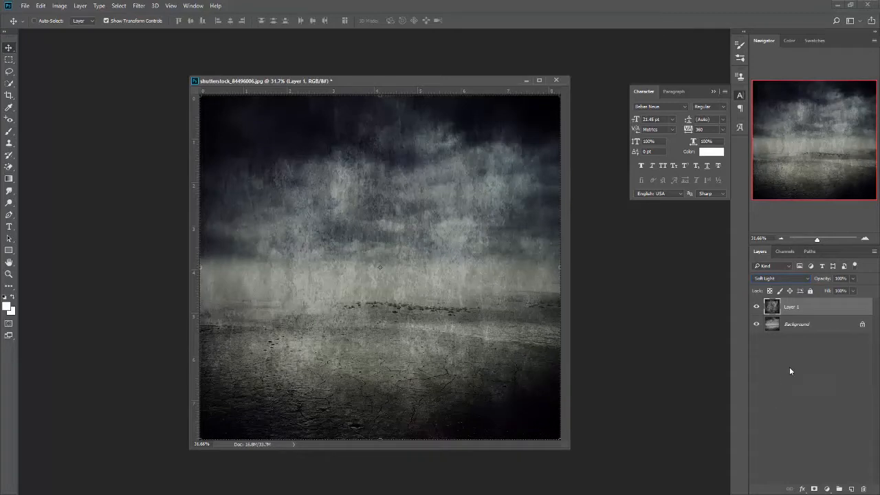
left_click(853, 278)
left_click_drag(853, 292, 828, 292)
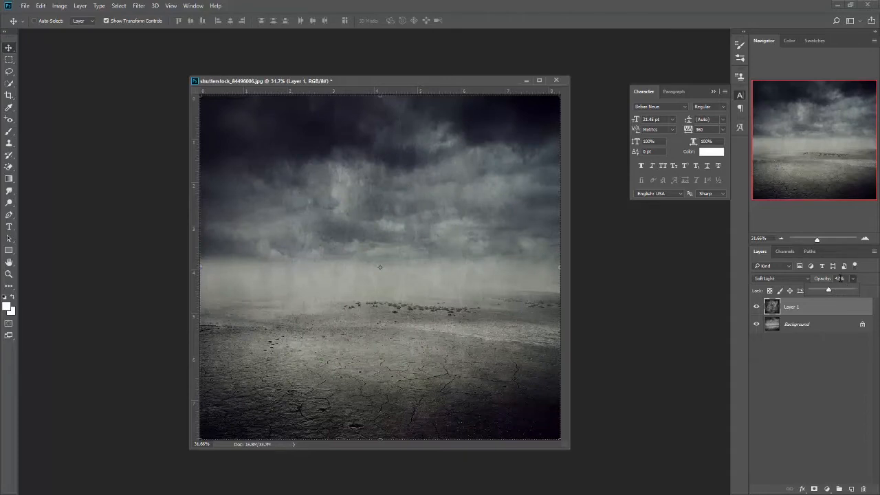
left_click(839, 279)
left_click(805, 389)
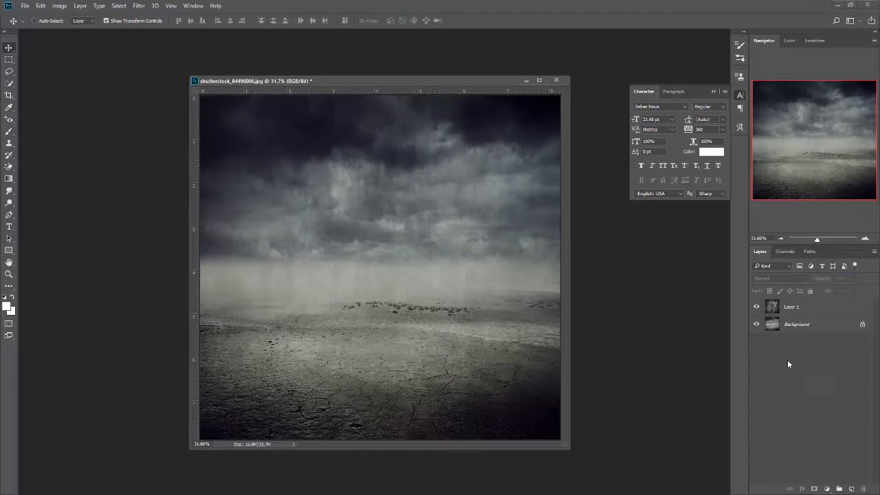
left_click(757, 310)
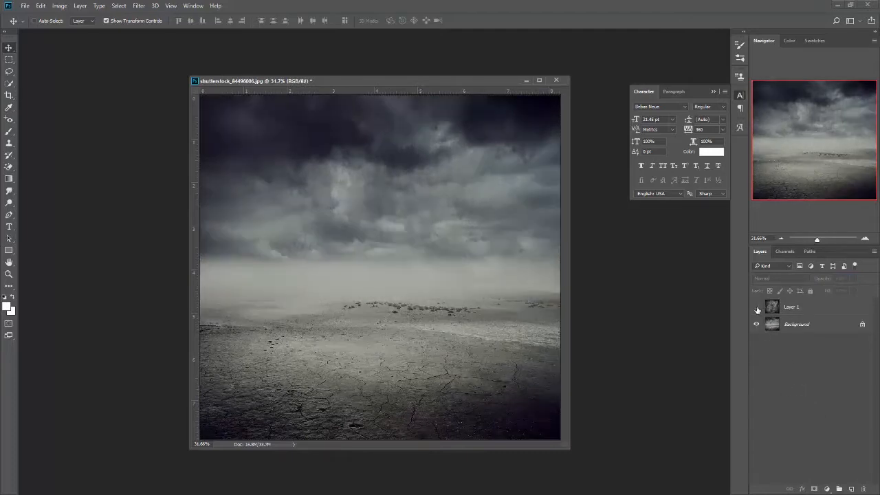
Toggle the grunge texture layer's visibility to compare the background with and without it, leaving the layer shown
left_click(757, 310)
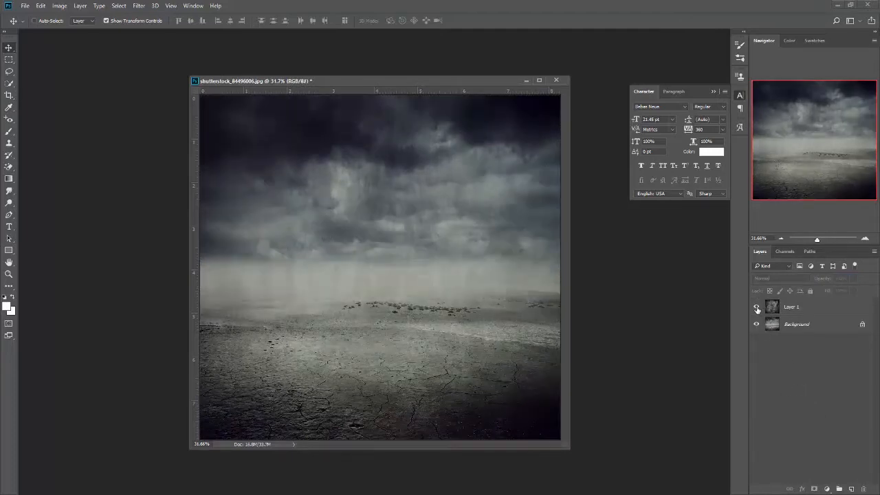
left_click(757, 310)
left_click(757, 310)
Open the gas mask photo shutterstock_126367535 from the Metalcore Album Cover folder
left_click(27, 6)
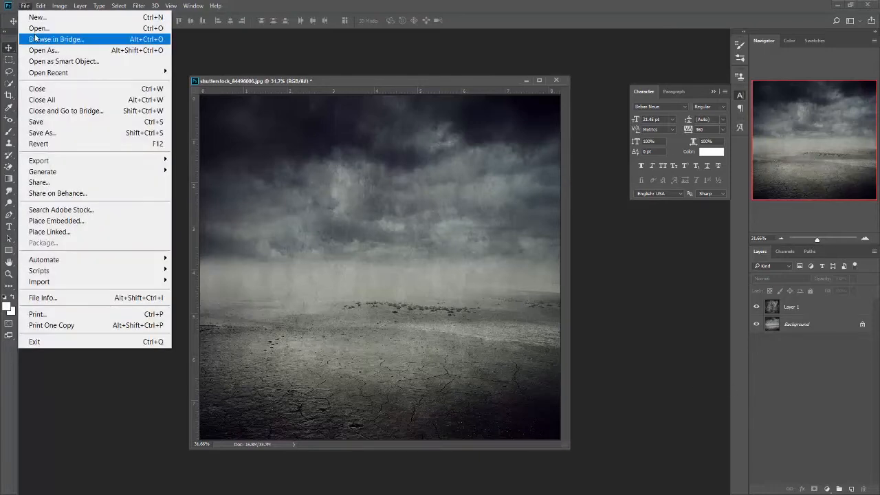
left_click(35, 29)
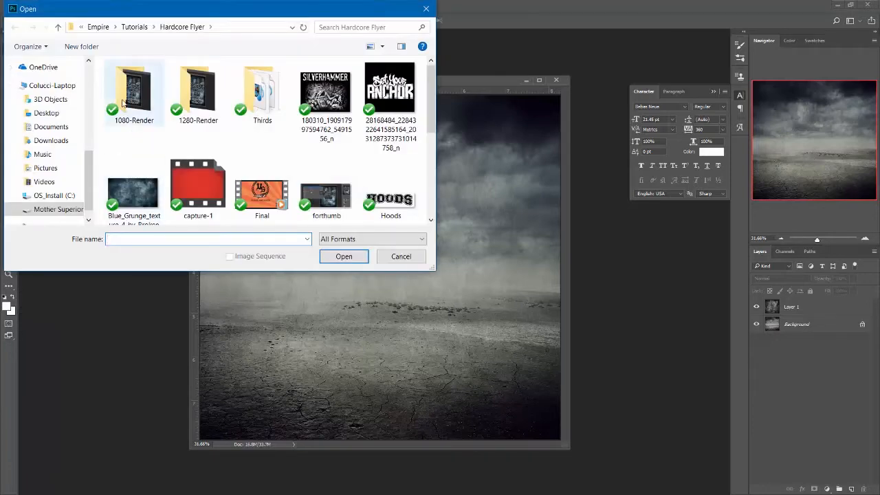
left_click(139, 29)
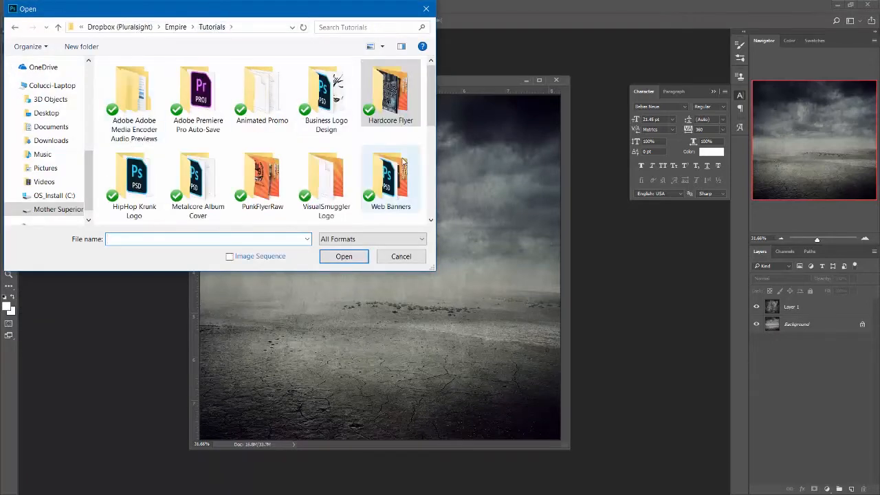
double_click(205, 187)
left_click(134, 165)
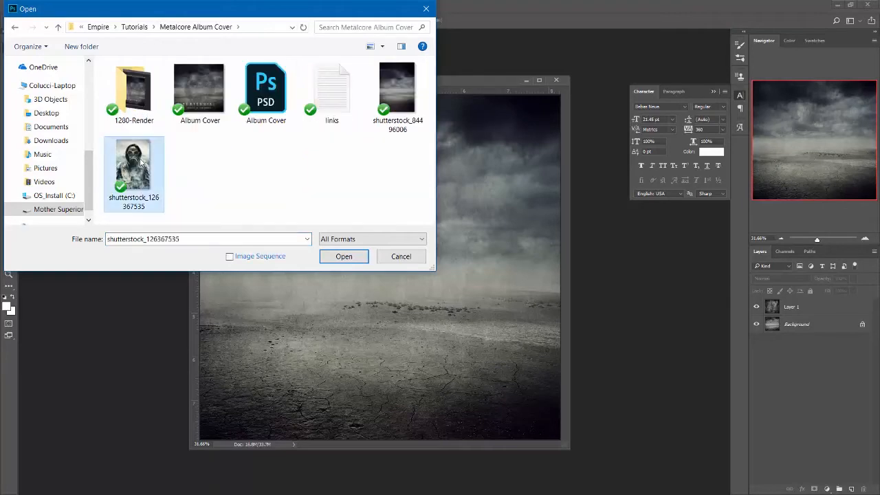
left_click(336, 258)
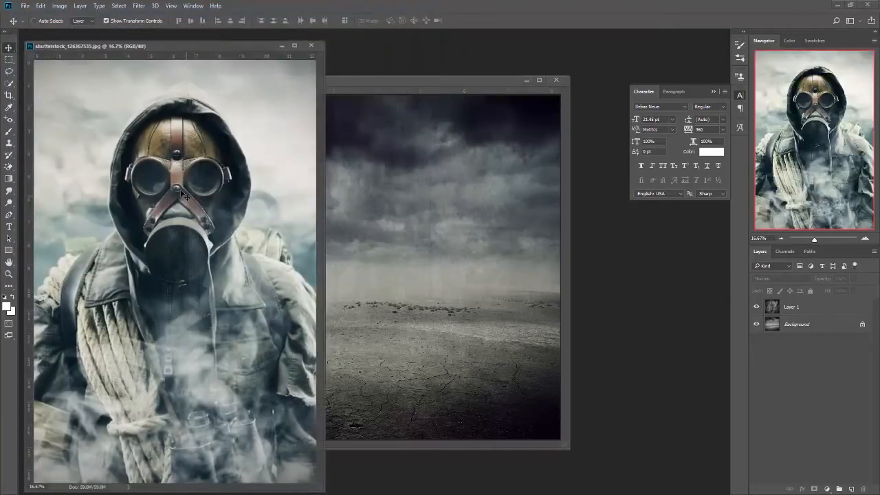
Copy the gas mask photo's background layer into the desert document and minimize the source photo window
left_click_drag(158, 46, 187, 40)
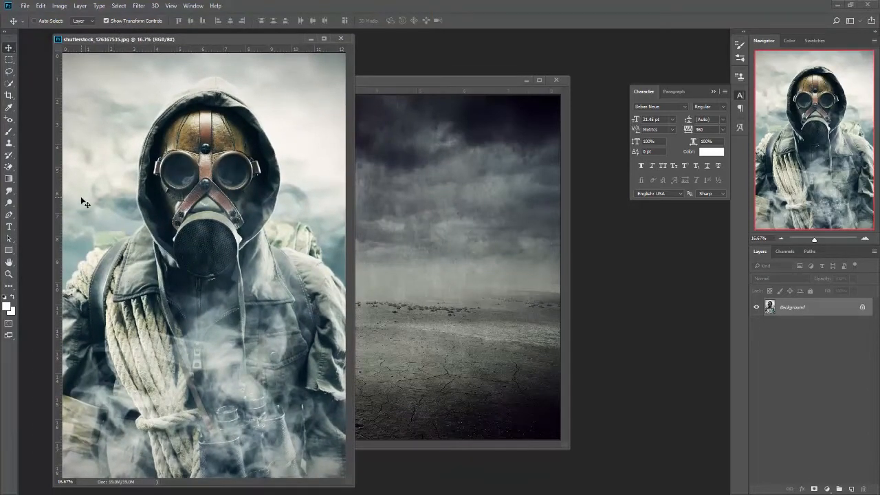
left_click_drag(805, 307, 457, 313)
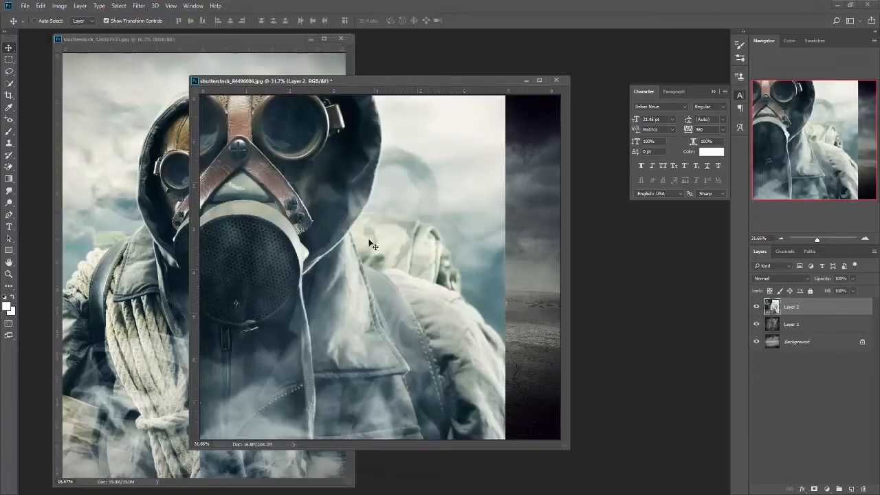
left_click(308, 40)
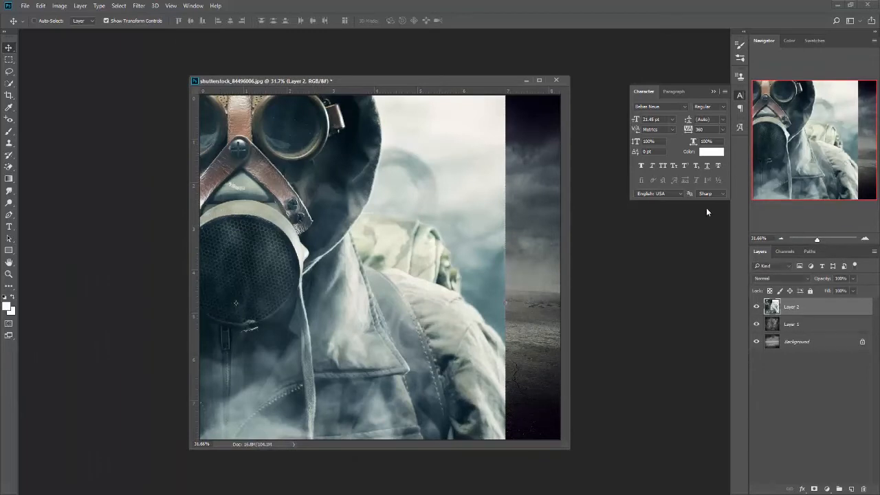
Scale the gas mask layer down proportionally to about 31% and place it in the middle of the desert canvas
left_click(781, 239)
left_click(781, 238)
left_click(781, 238)
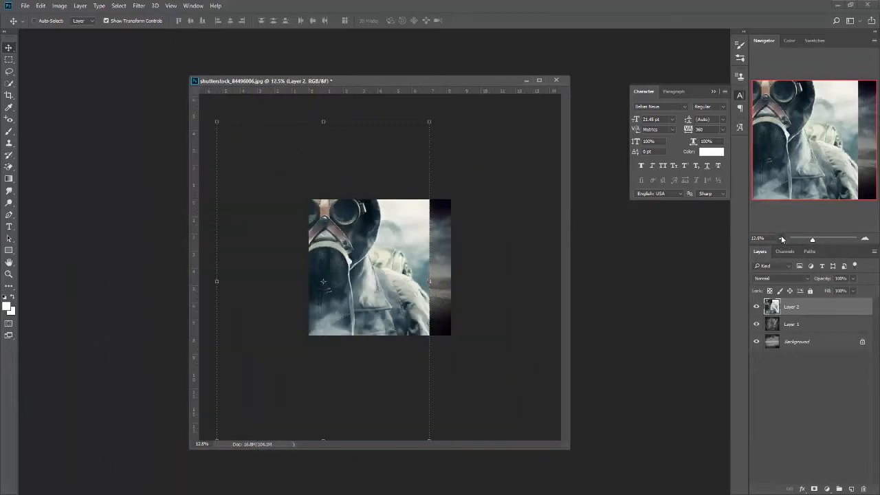
left_click(781, 238)
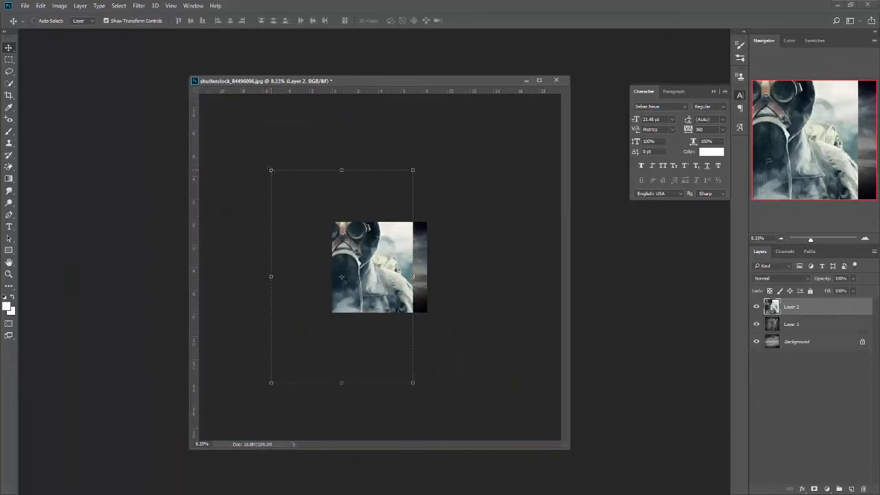
left_click(271, 169)
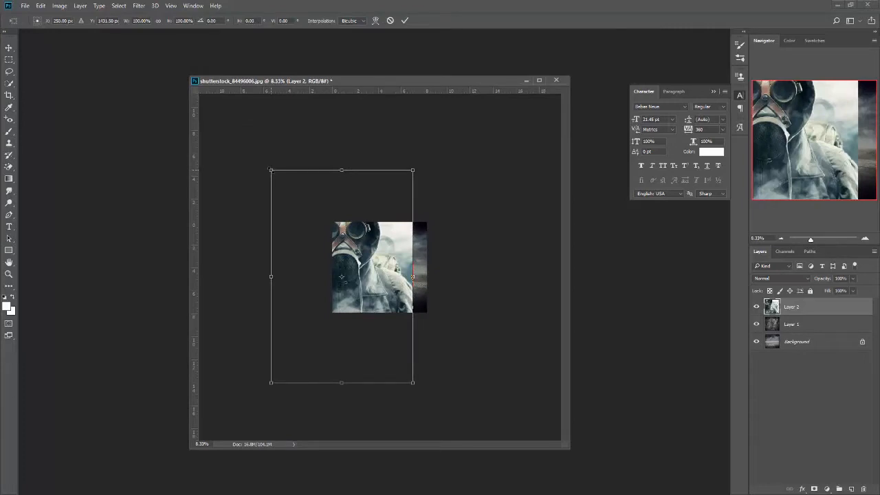
left_click_drag(271, 170, 371, 257)
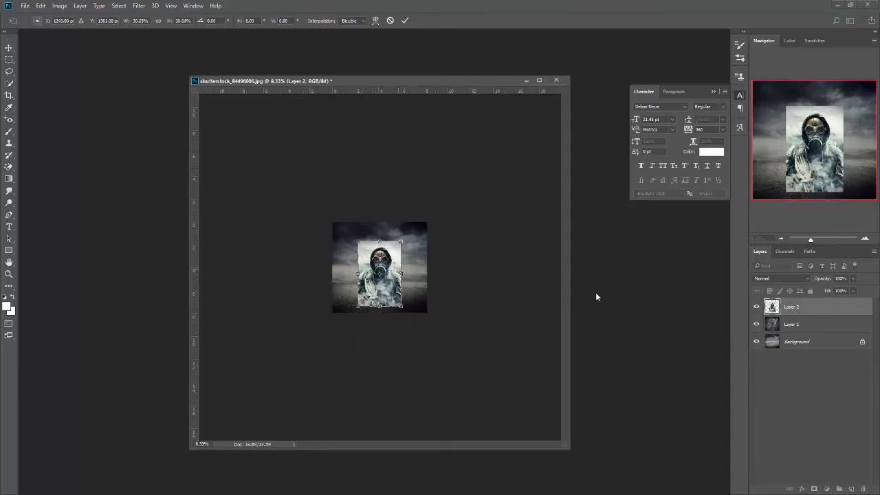
Lower the gas mask layer's opacity to 43% so the desert shows through while transforming
left_click(864, 238)
left_click(864, 238)
left_click(865, 239)
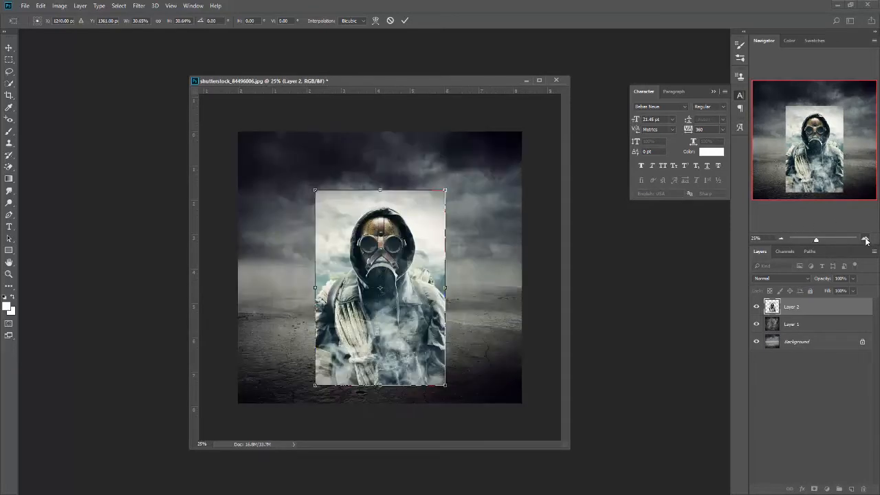
left_click(864, 238)
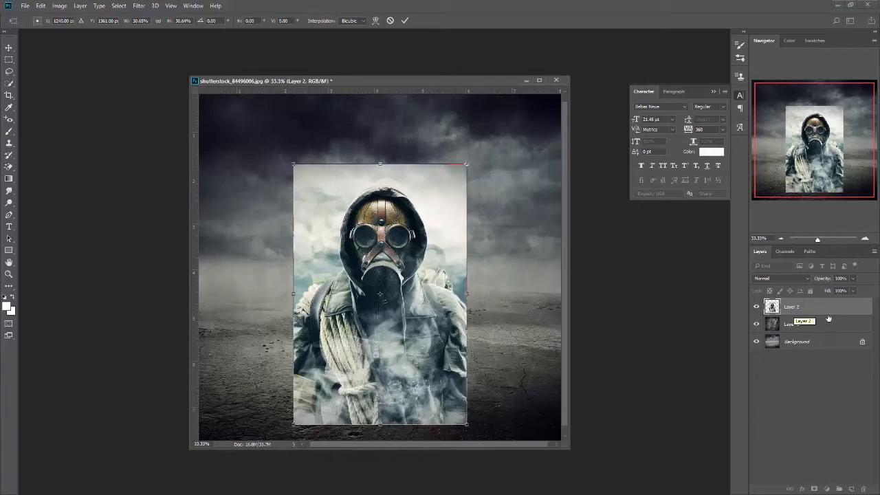
left_click(852, 278)
left_click_drag(837, 292, 829, 292)
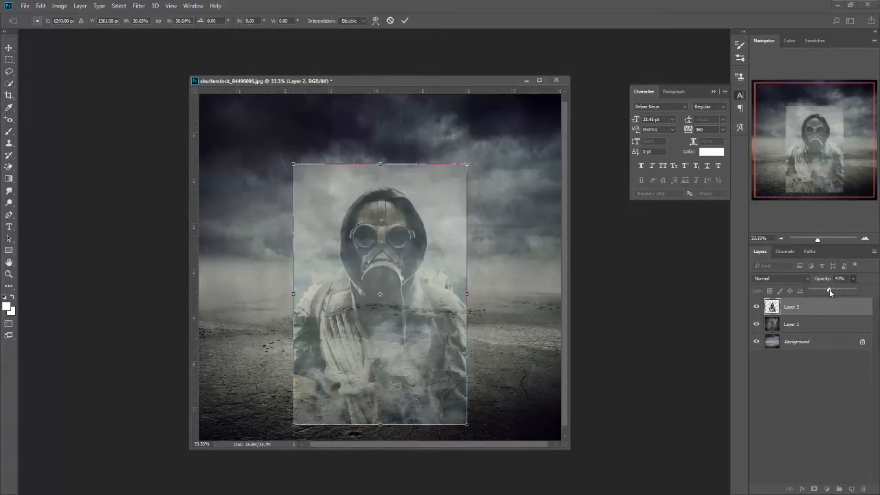
left_click(806, 402)
Enlarge the gas mask layer proportionally to about 65% and shift it down so the masked head sits near the canvas centre
left_click_drag(294, 165, 226, 66)
left_click_drag(257, 213, 299, 281)
left_click_drag(266, 135, 244, 101)
left_click_drag(276, 212, 296, 293)
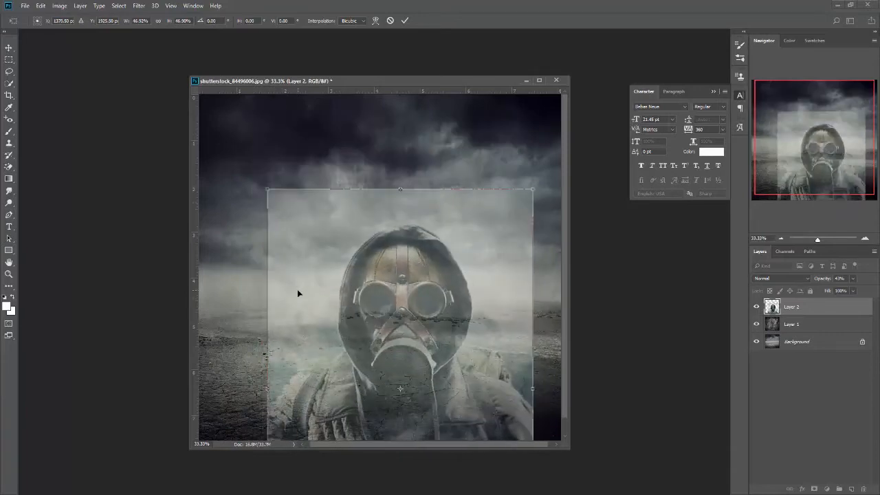
left_click_drag(267, 190, 203, 74)
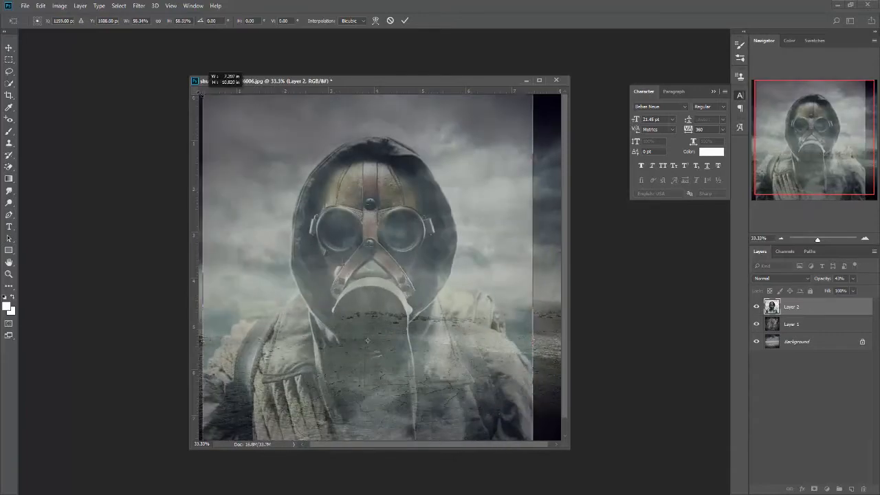
left_click_drag(272, 195, 294, 235)
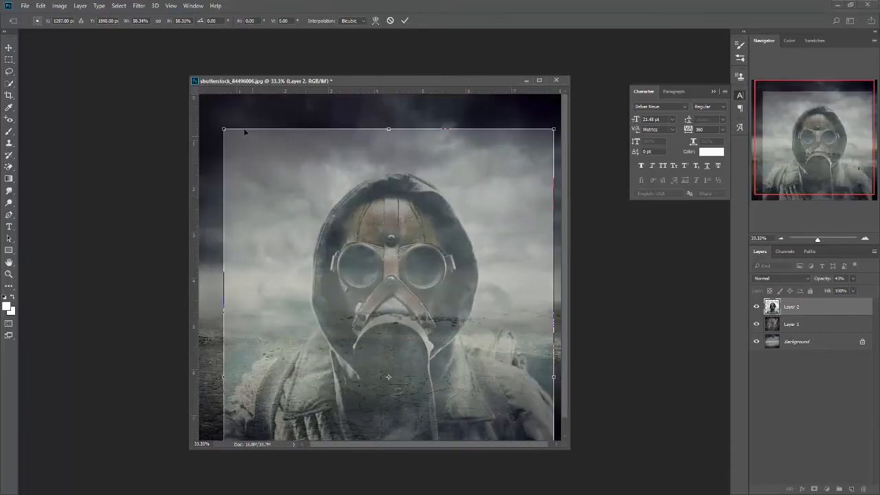
left_click_drag(224, 129, 189, 103)
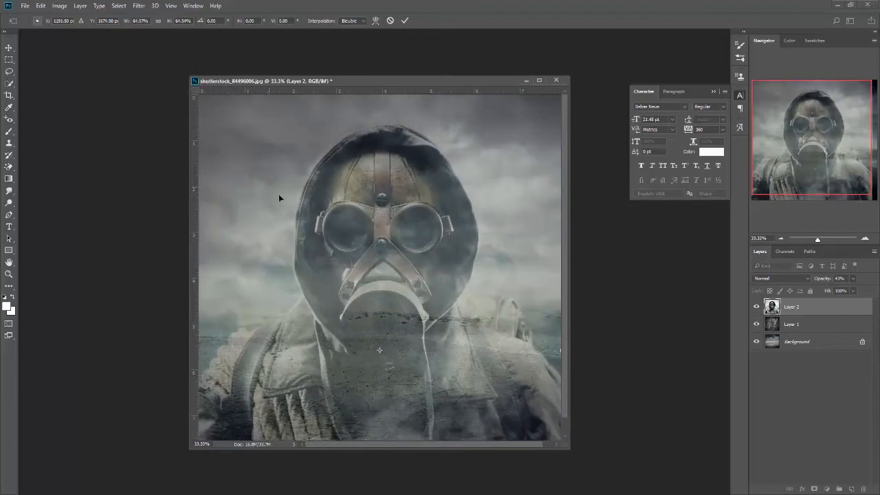
left_click_drag(281, 194, 295, 229)
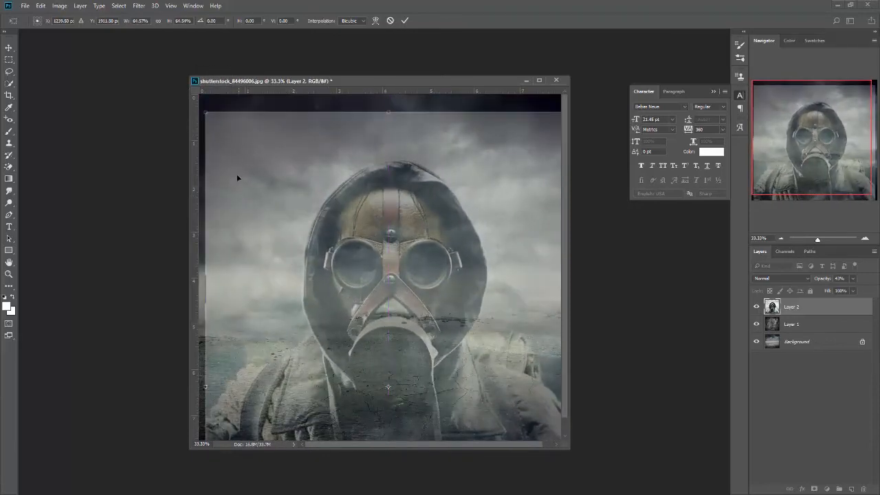
Enlarge the document window, fine-tune the gas mask layer's size and position to nearly fill the canvas, and apply the transform
left_click_drag(189, 76, 167, 57)
left_click_drag(185, 88, 176, 76)
left_click_drag(248, 155, 250, 159)
key("Return")
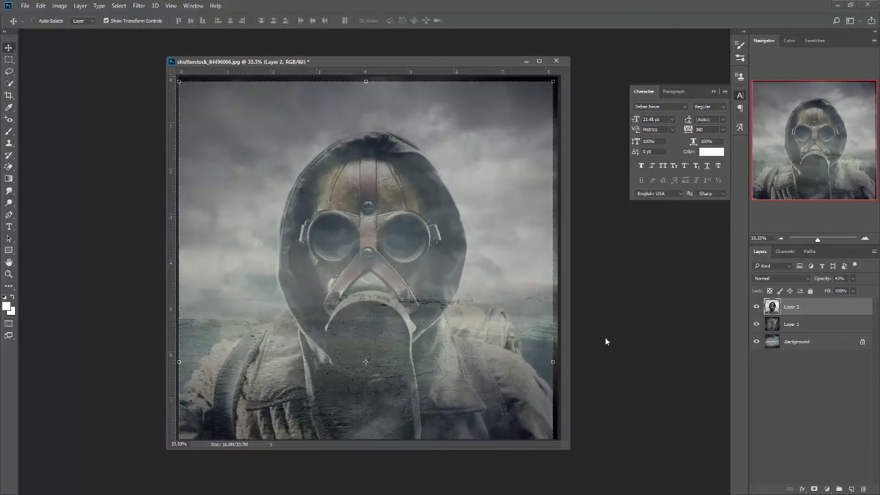
Convert the gas mask layer to grayscale with a default Black & White adjustment
left_click(781, 396)
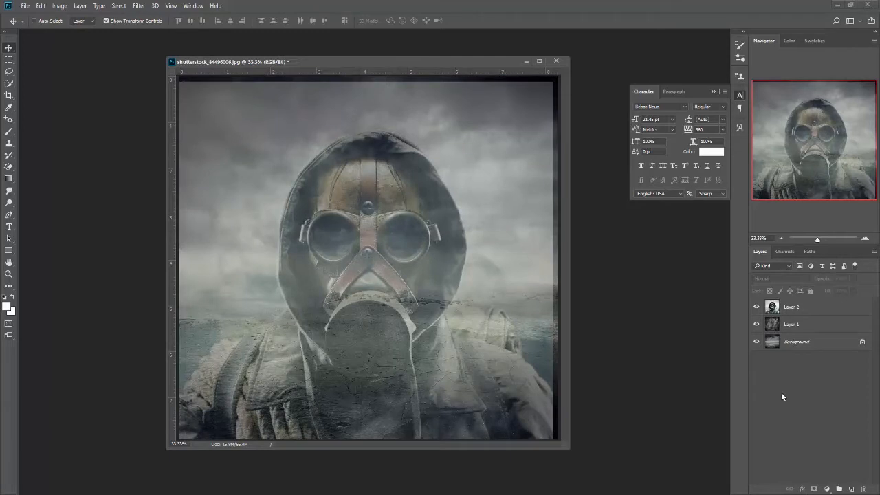
left_click(801, 311)
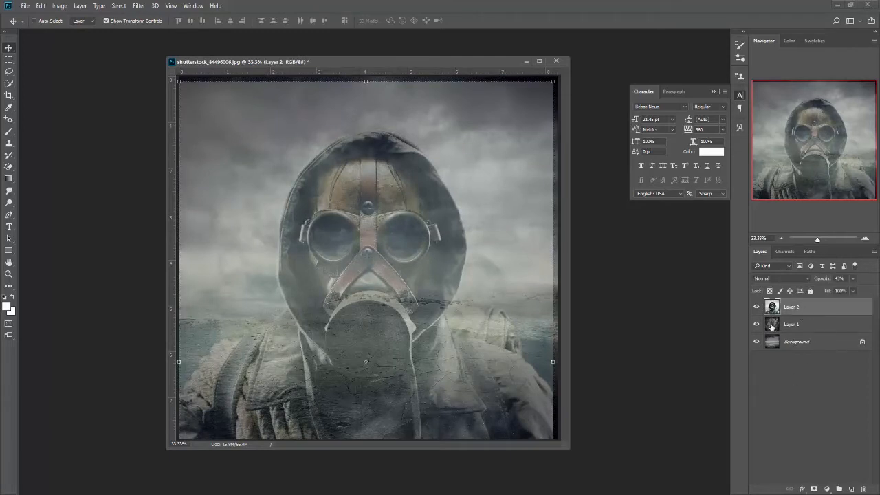
left_click(59, 5)
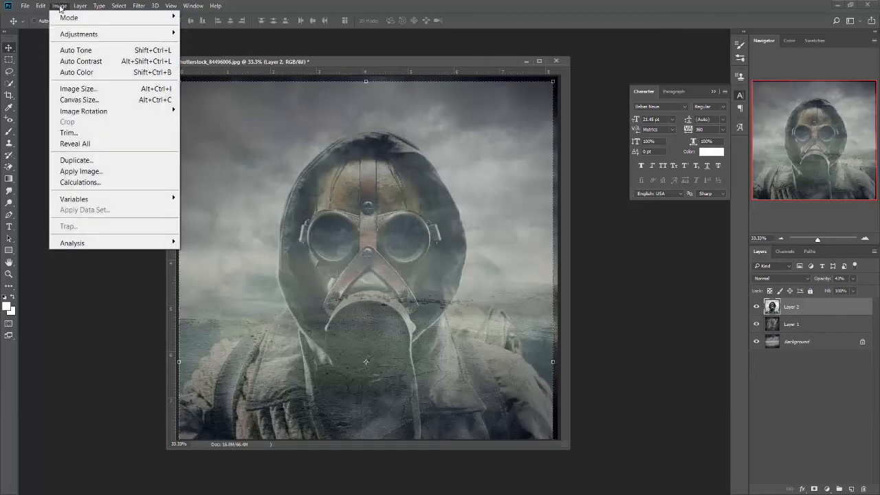
mouse_move(95, 36)
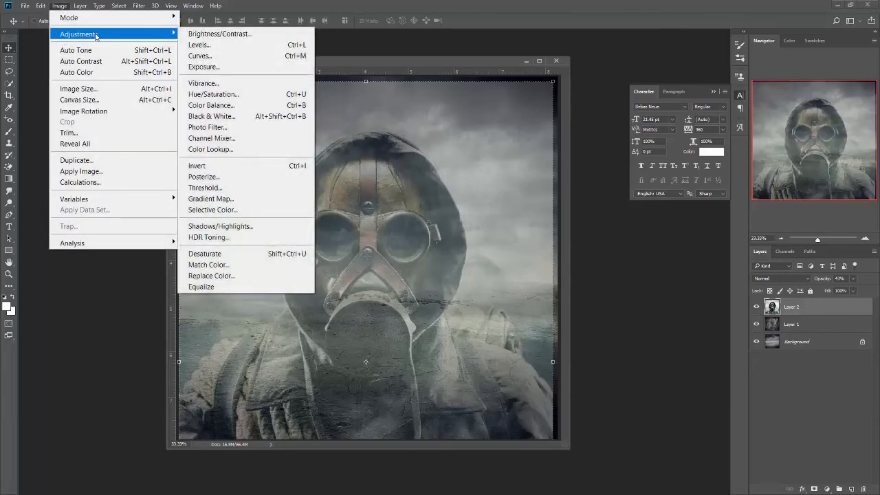
left_click(210, 116)
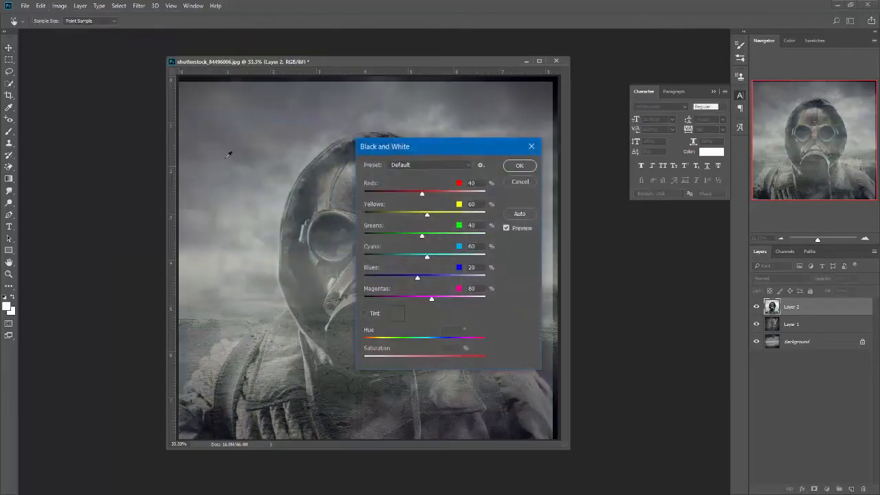
left_click(520, 165)
left_click(797, 424)
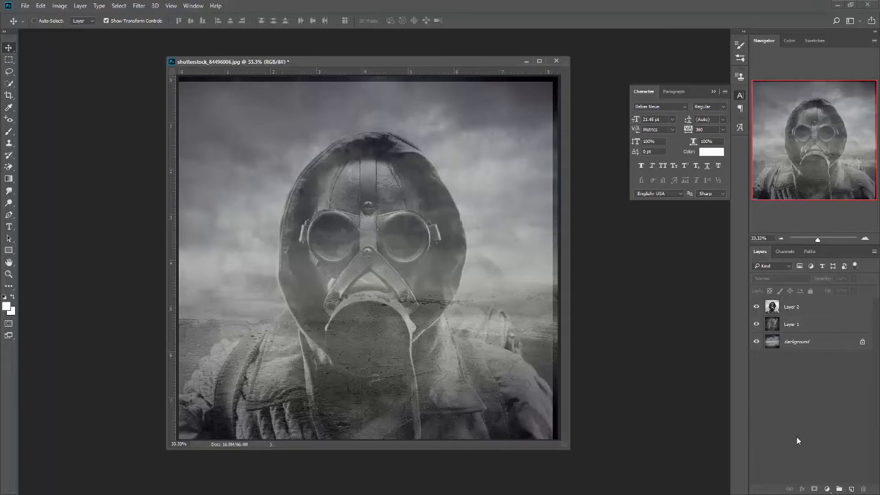
Set the gas mask layer's blend mode to Darker Color
left_click(799, 308)
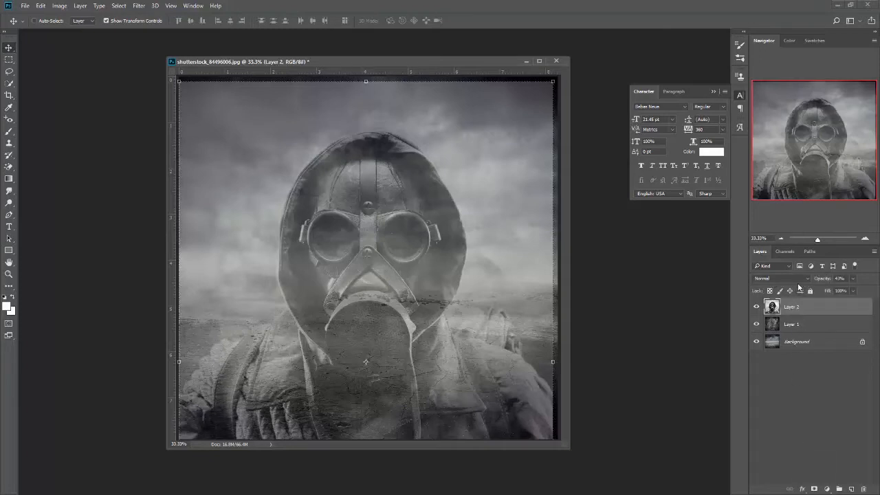
left_click(804, 281)
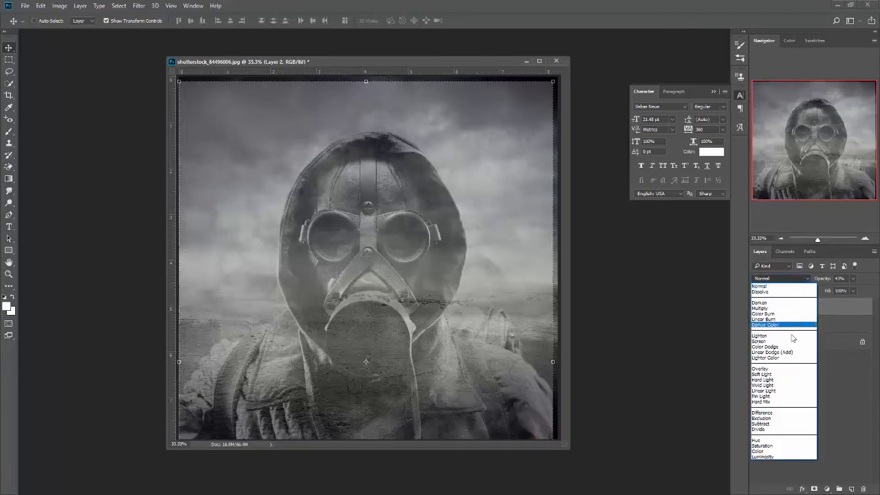
left_click(769, 326)
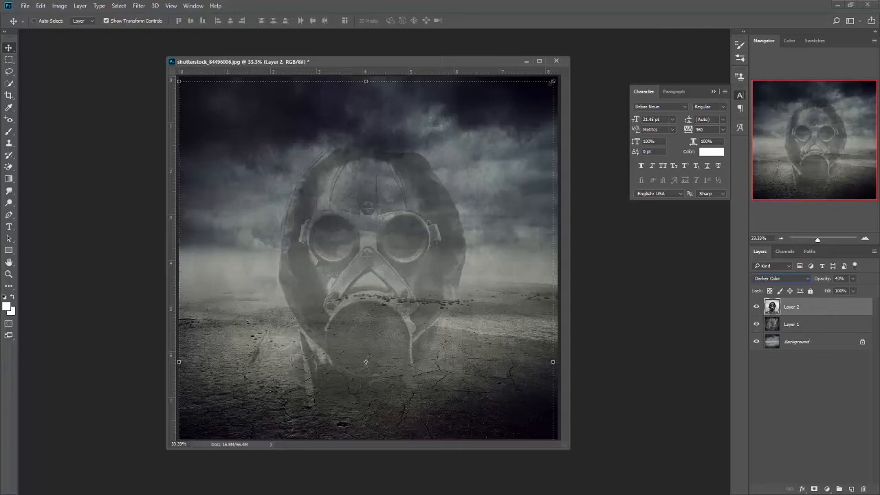
Enlarge the gas mask layer to about 108%, recentre it on the canvas, and set its opacity to 34%
left_click_drag(552, 81, 605, 55)
left_click_drag(517, 145, 487, 197)
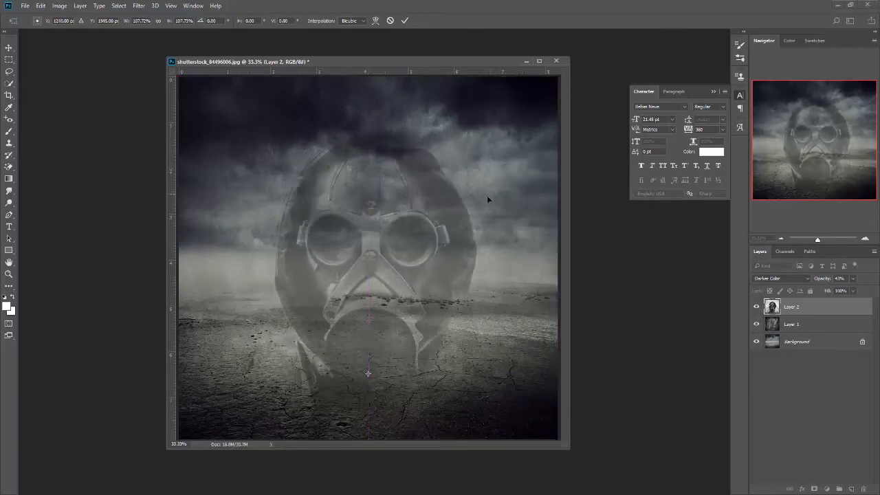
left_click(855, 281)
left_click_drag(850, 292, 845, 292)
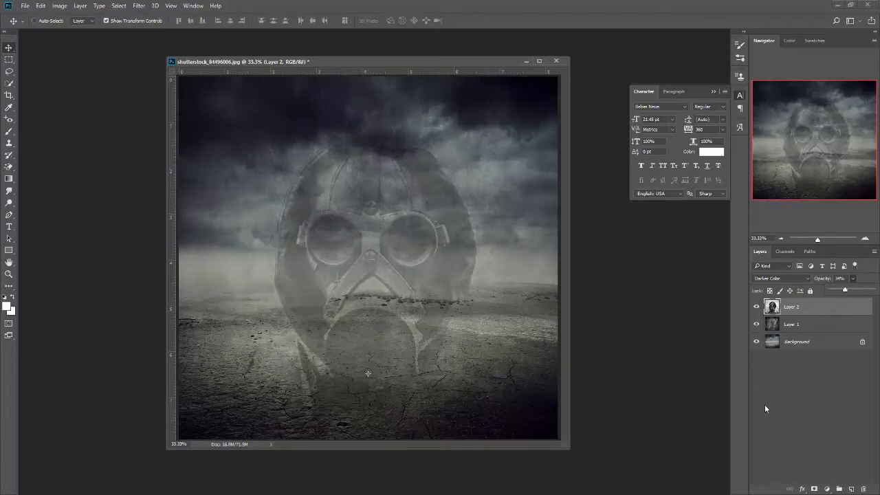
left_click(787, 389)
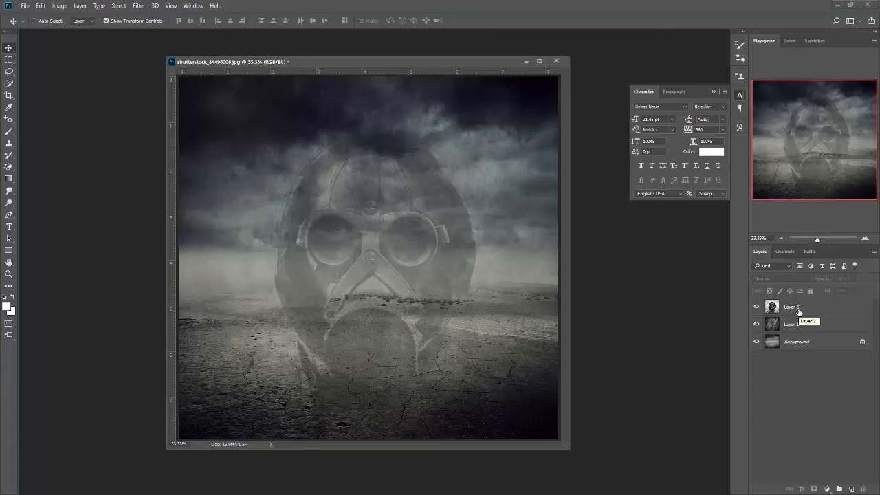
Compare the desert background with and without the gas mask and grunge layers by hiding both and showing them again
left_click(756, 307)
left_click(757, 324)
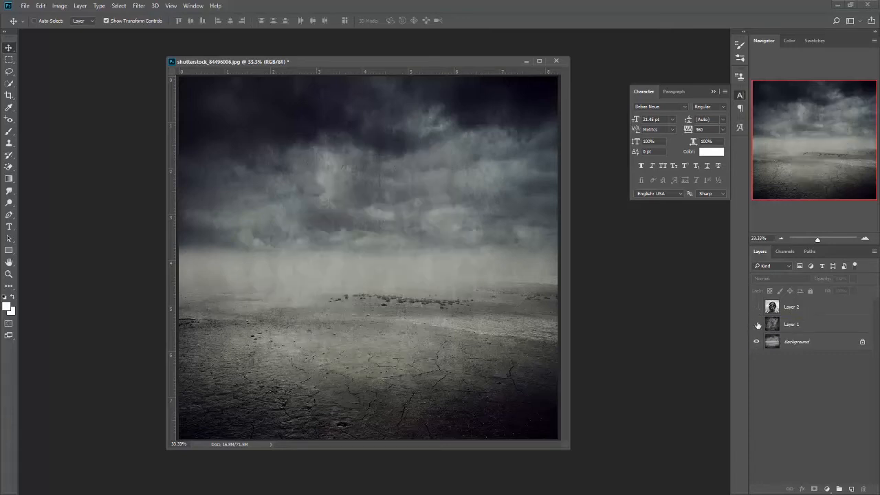
left_click(756, 324)
left_click(756, 307)
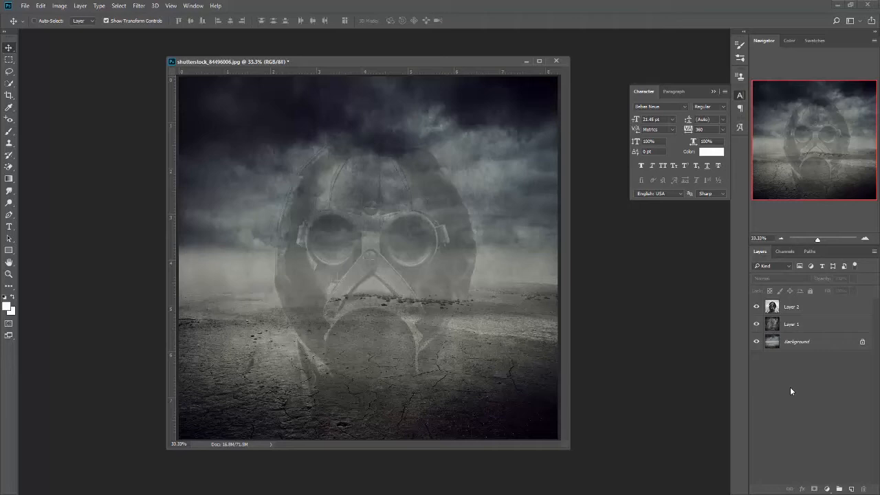
Add the centred white title CENTENNIAL in Bebas Neue Regular over the lower middle of the cover
left_click(9, 226)
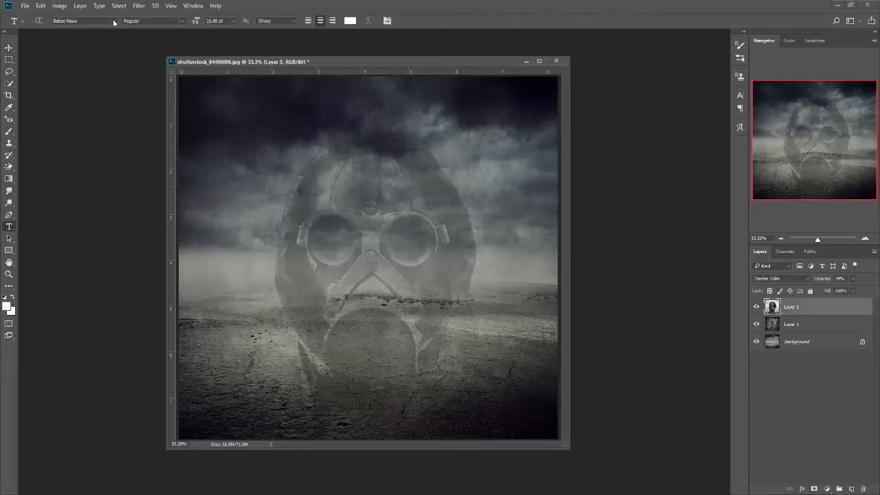
left_click(114, 21)
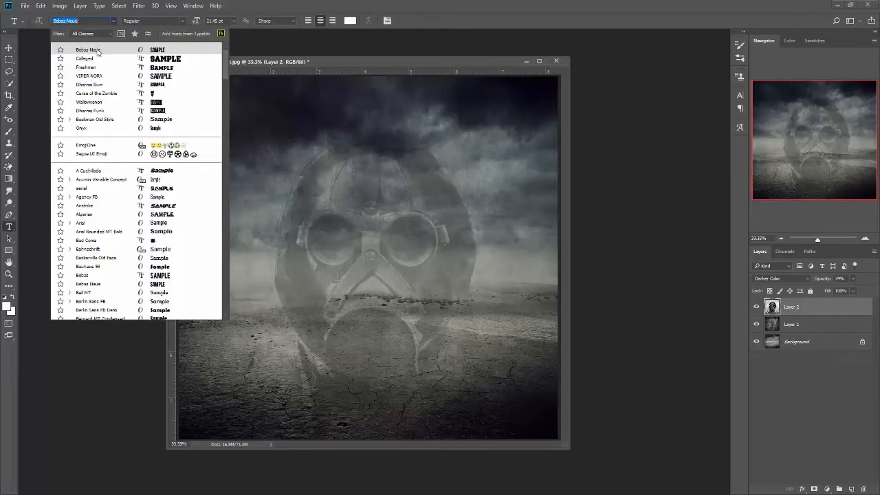
left_click(97, 51)
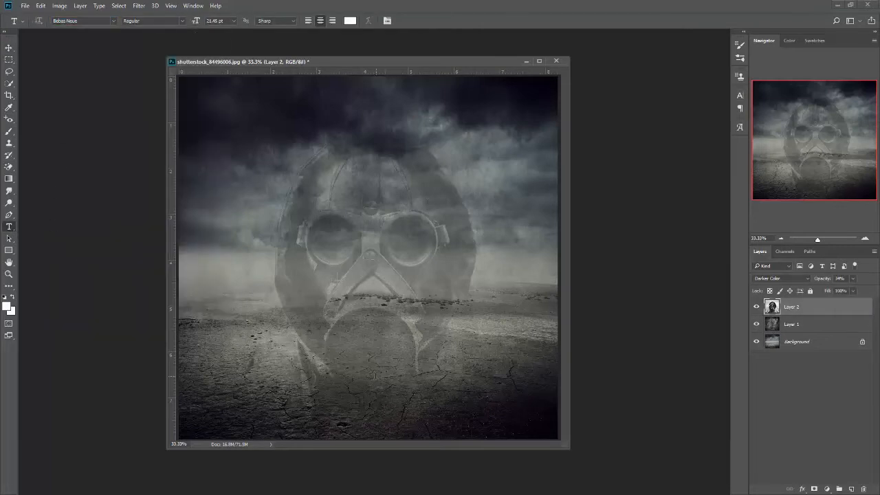
left_click(374, 378)
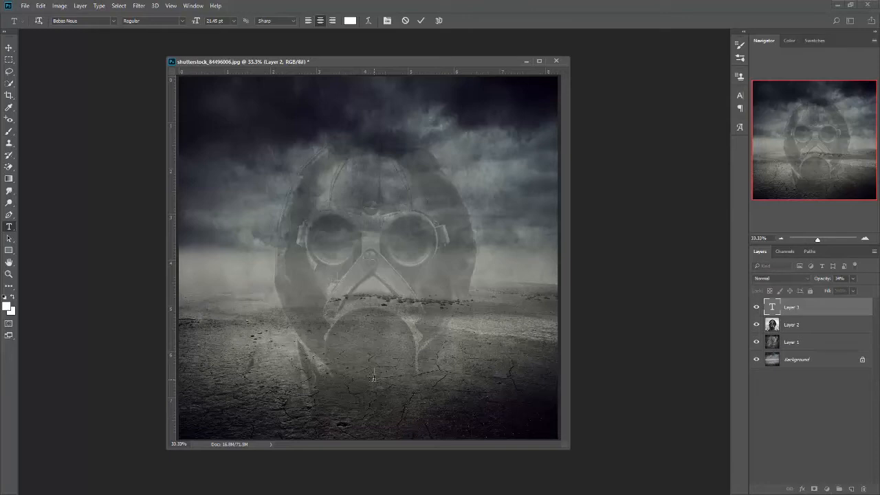
type("CENTENNA")
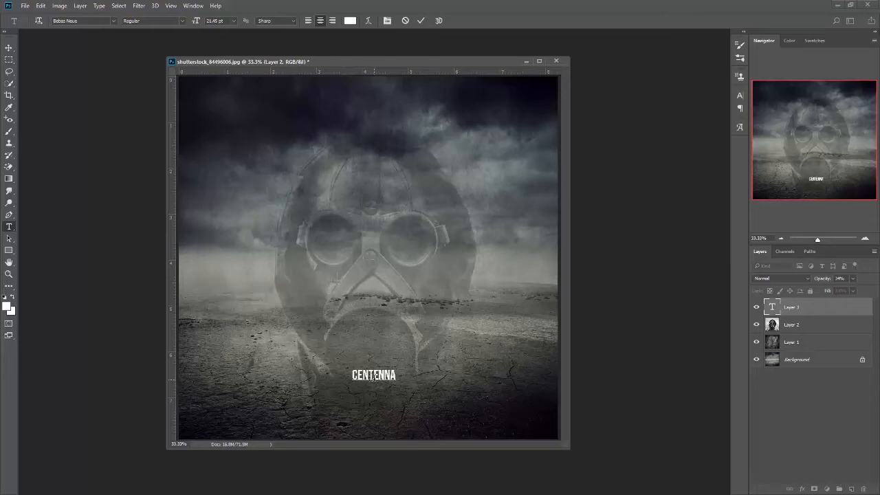
key("BackSpace")
type("I")
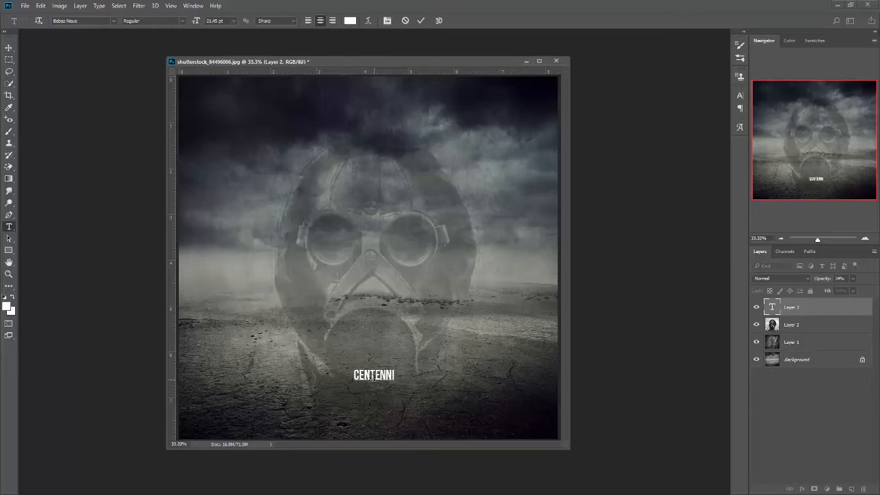
type("AL")
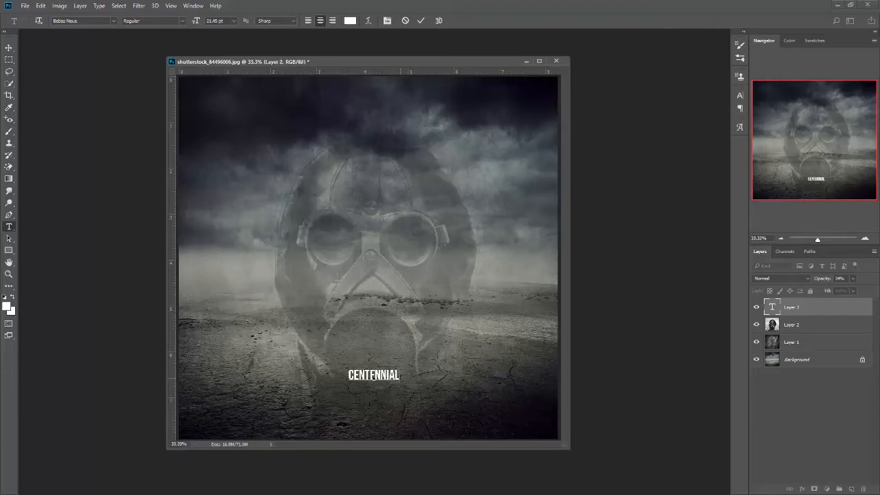
Set the CENTENNIAL title's font size to 54.45 pt
double_click(371, 376)
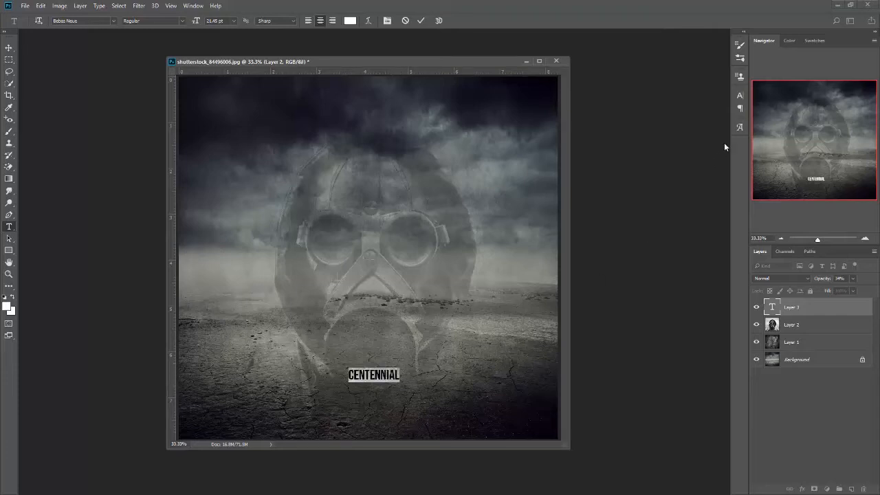
left_click(739, 97)
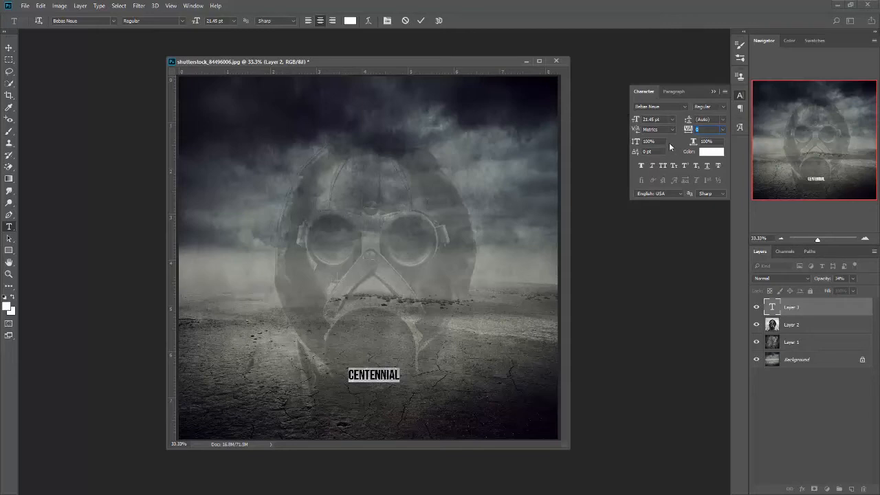
left_click_drag(638, 121, 651, 126)
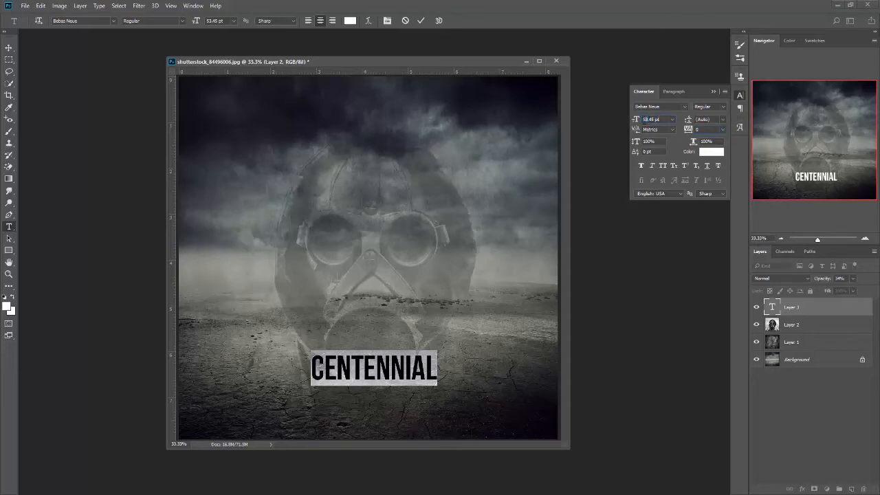
left_click(639, 121)
type("54")
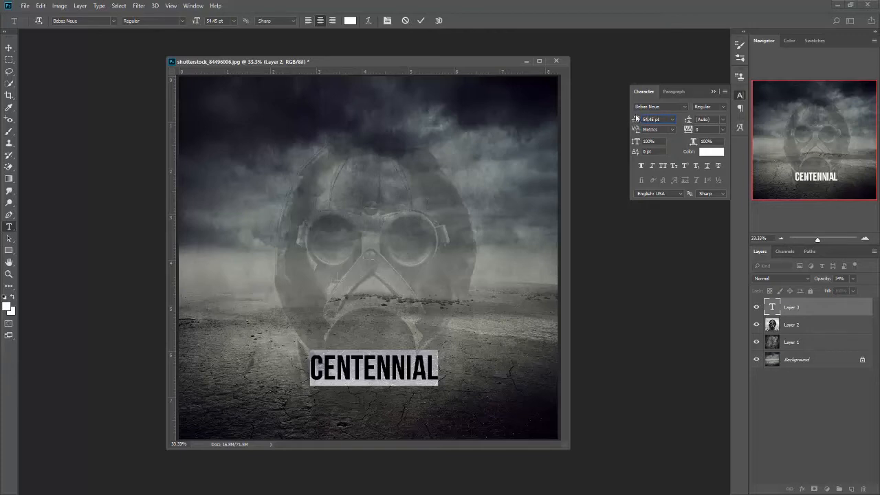
left_click_drag(636, 119, 634, 124)
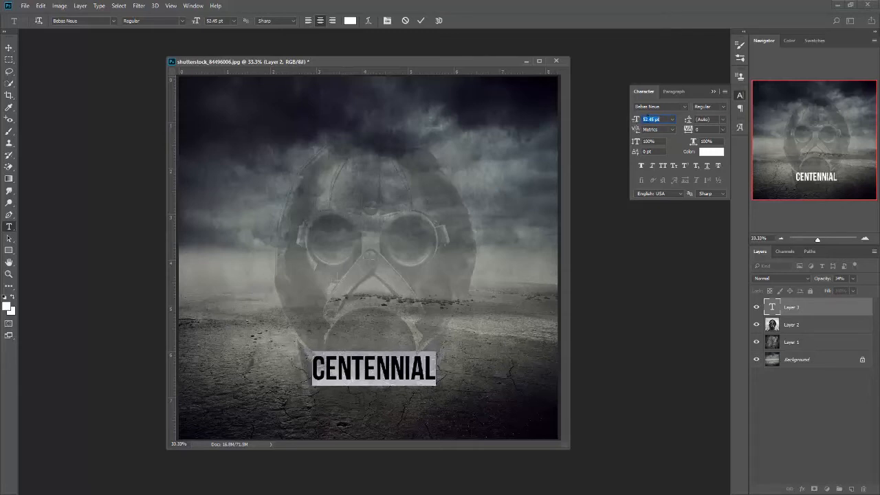
left_click(646, 119)
key("Up")
key("Up")
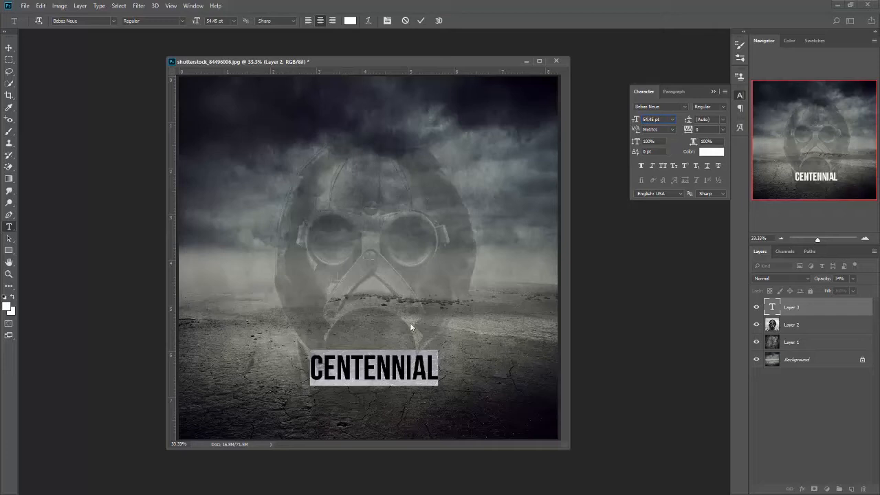
left_click(433, 365)
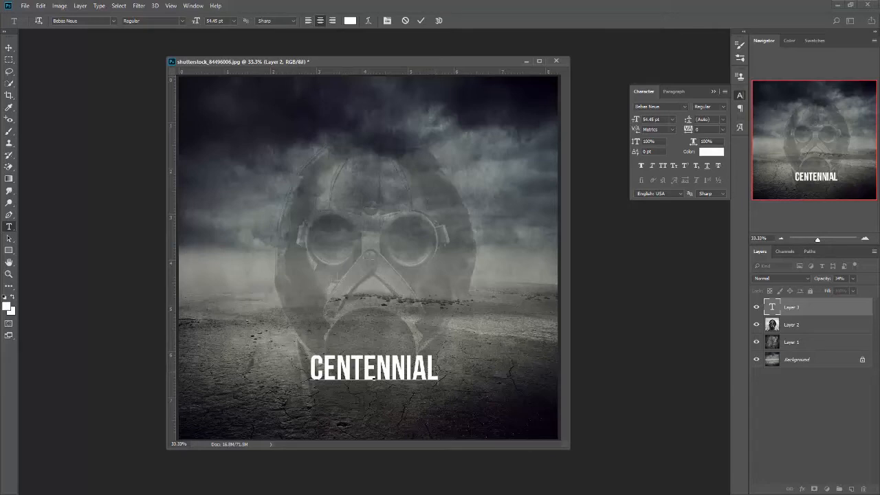
Set the CENTENNIAL title's tracking to 360, nudge it slightly left, and commit the text
key("ctrl+a")
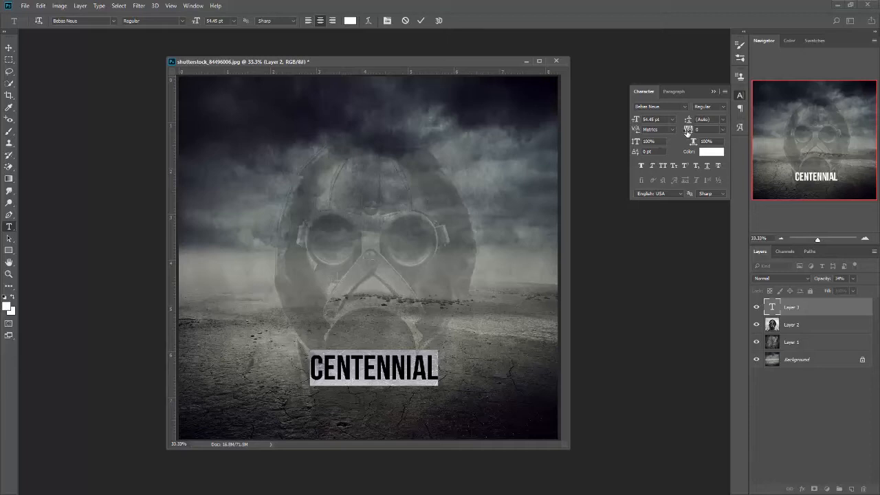
left_click_drag(686, 132, 697, 135)
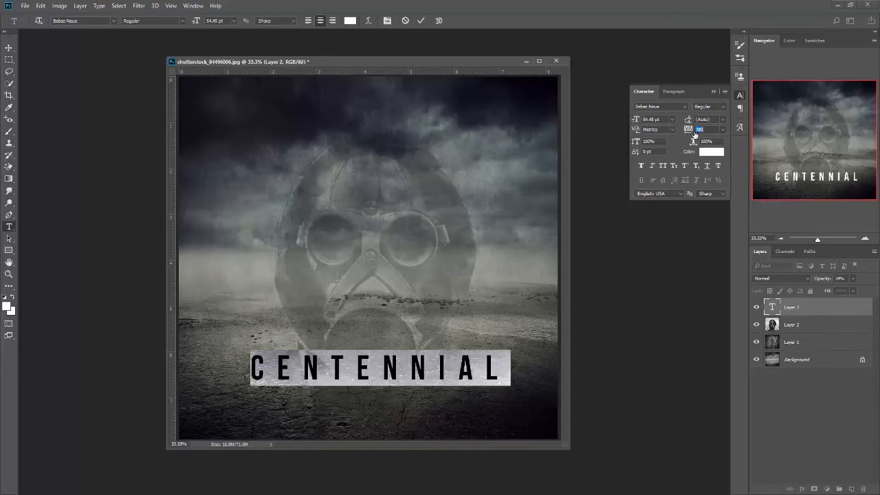
left_click(691, 132)
type("360")
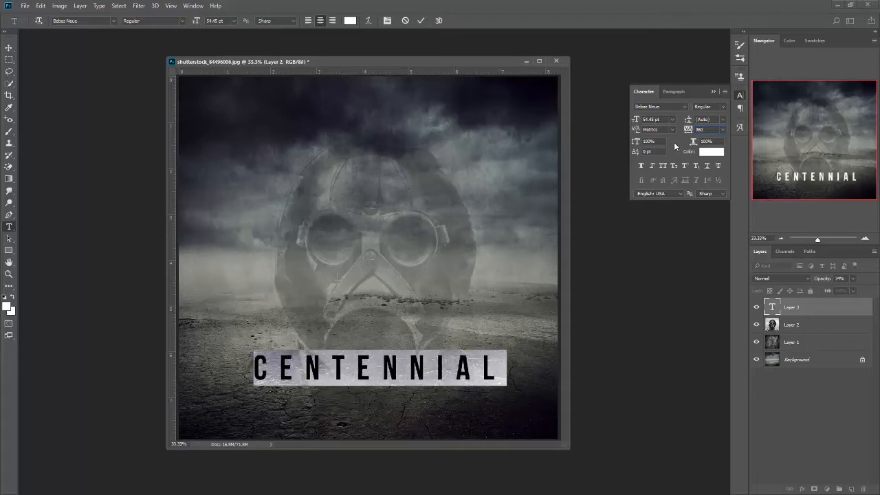
left_click(388, 397)
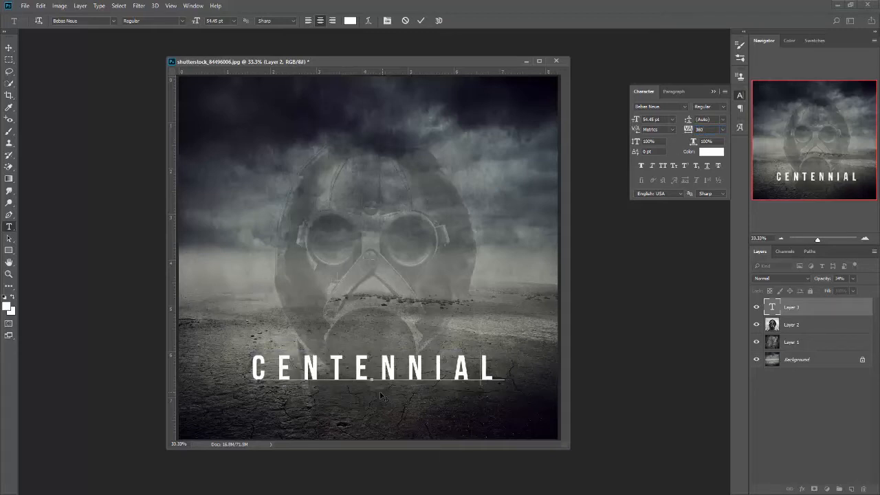
left_click_drag(380, 395, 379, 395)
left_click(491, 370)
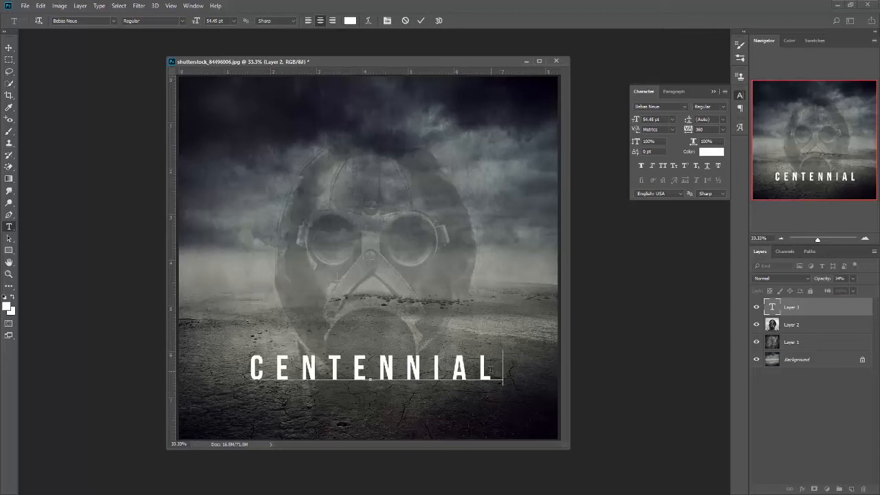
left_click(824, 405)
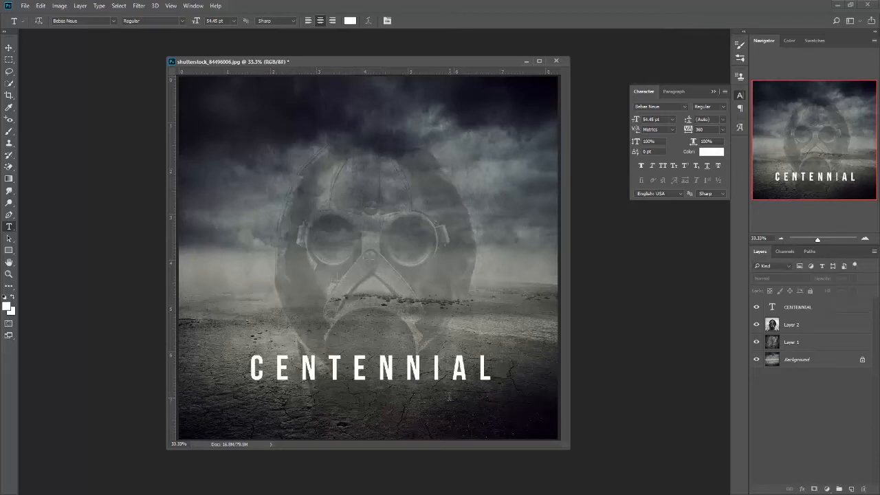
Lower the CENTENNIAL title onto a temporary horizontal guide at the vertical ruler's 7 mark, and remove the guide
left_click(487, 372)
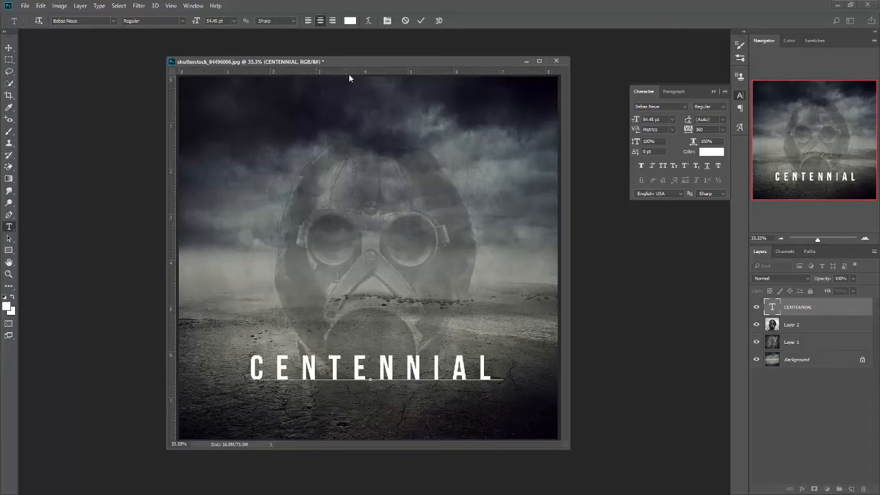
left_click_drag(349, 71, 326, 398)
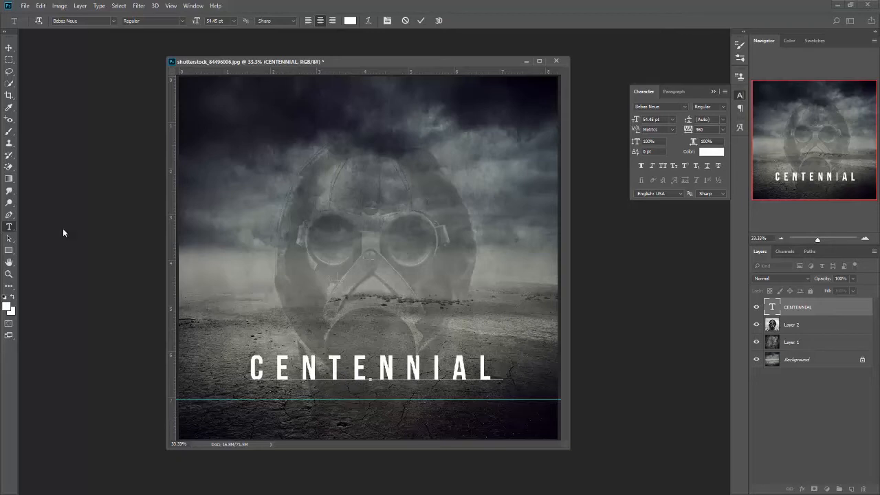
left_click(8, 50)
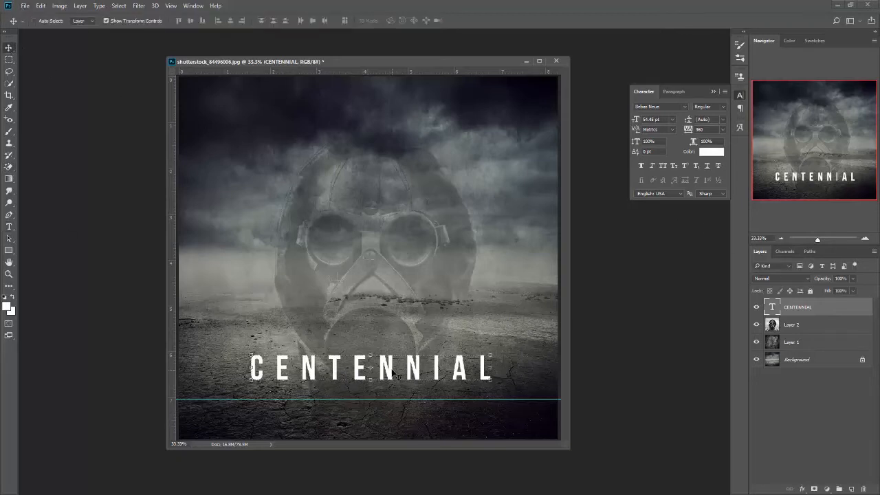
left_click_drag(389, 369, 388, 389)
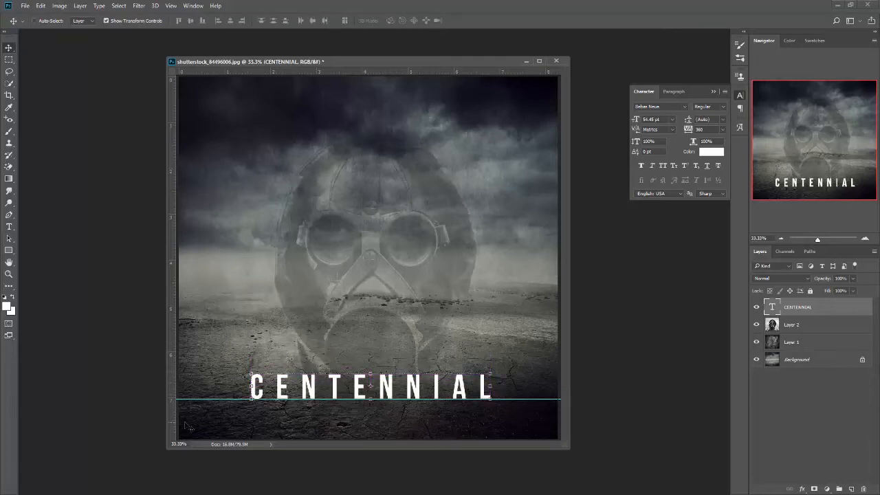
left_click_drag(205, 399, 282, 66)
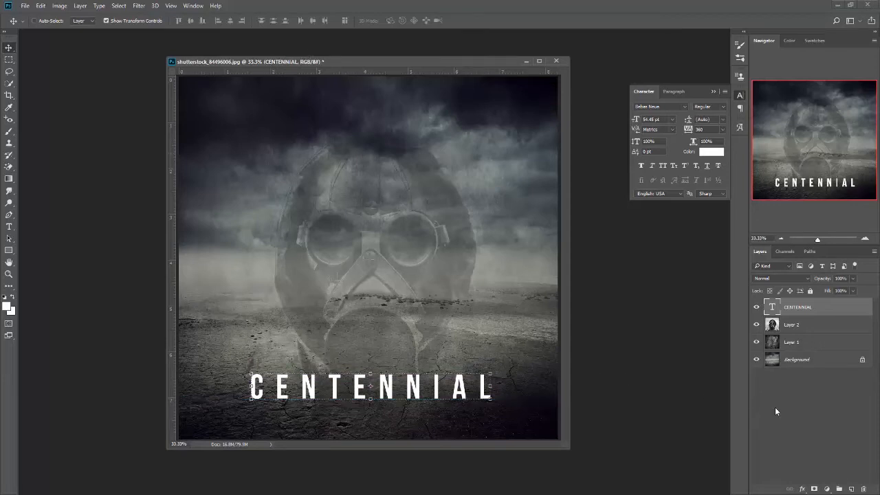
left_click(794, 406)
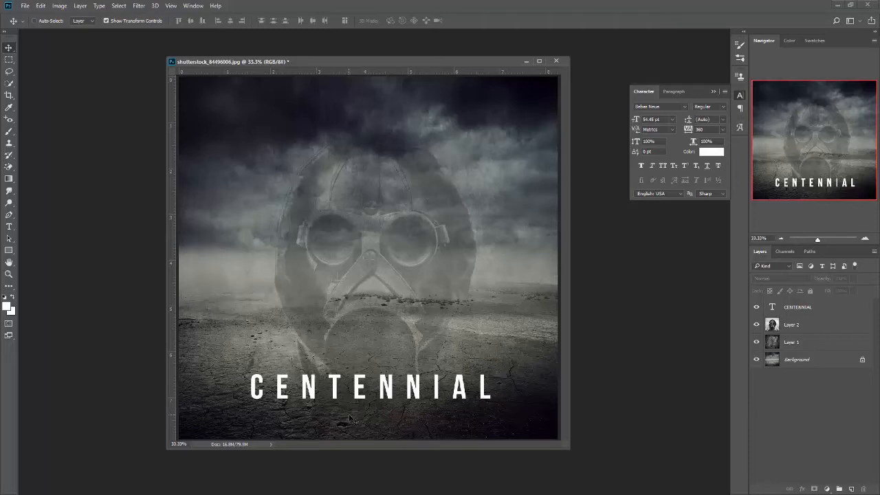
left_click(9, 227)
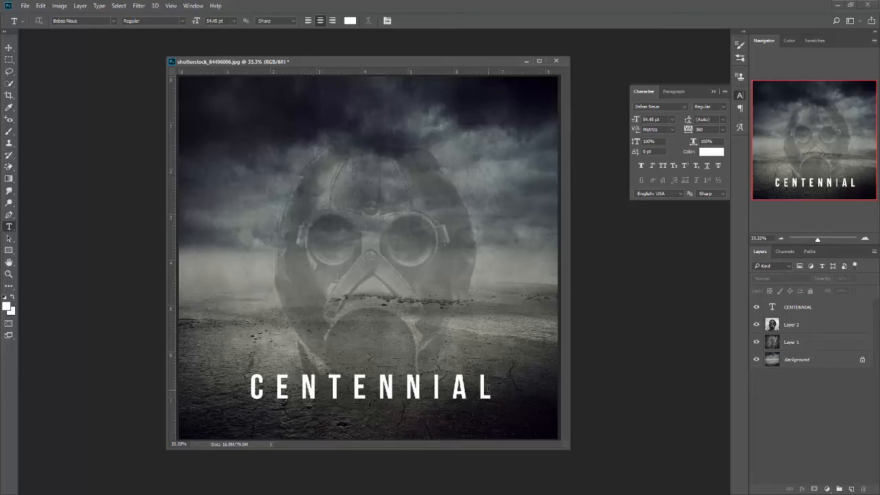
left_click(489, 387)
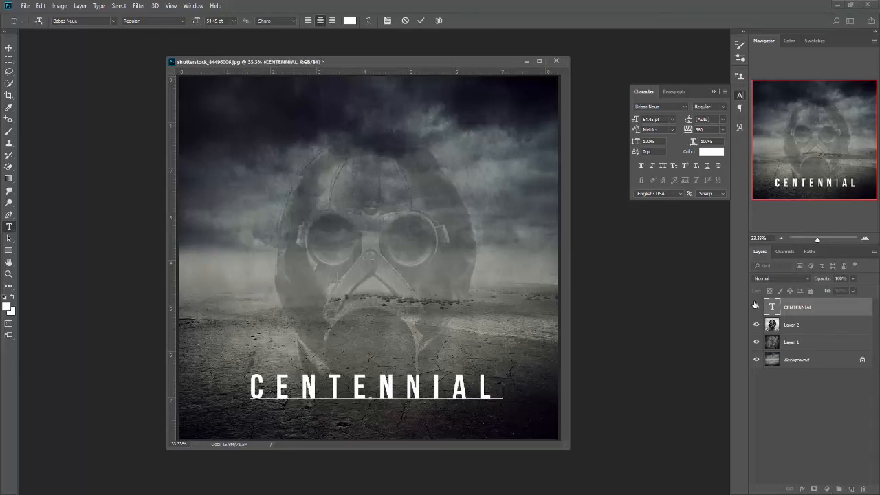
left_click(792, 310)
right_click(806, 308)
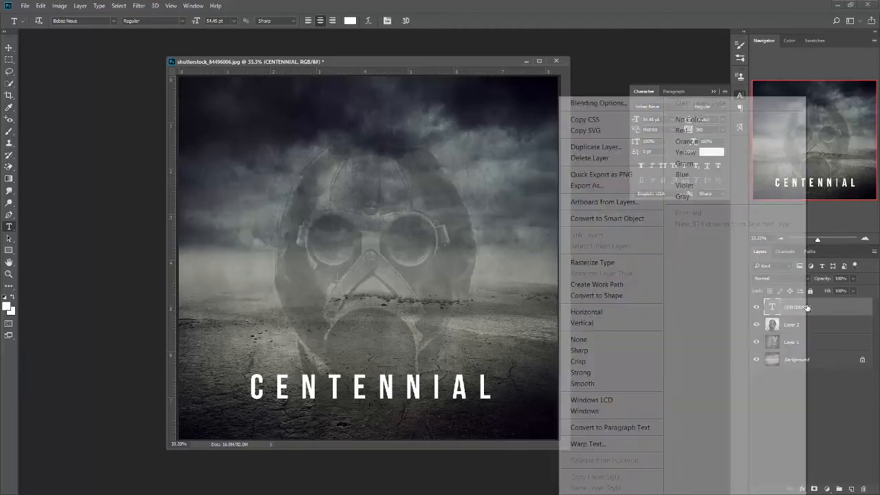
left_click(837, 415)
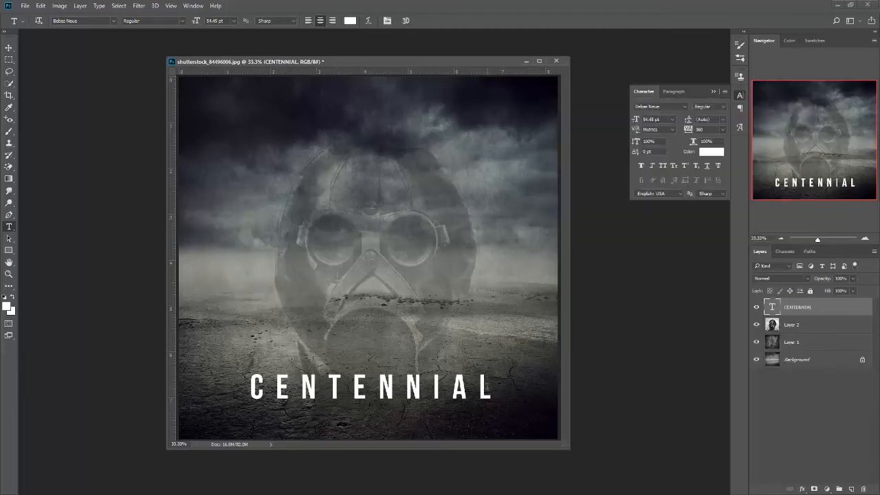
Convert the CENTENNIAL text layer to a shape layer
left_click(385, 386)
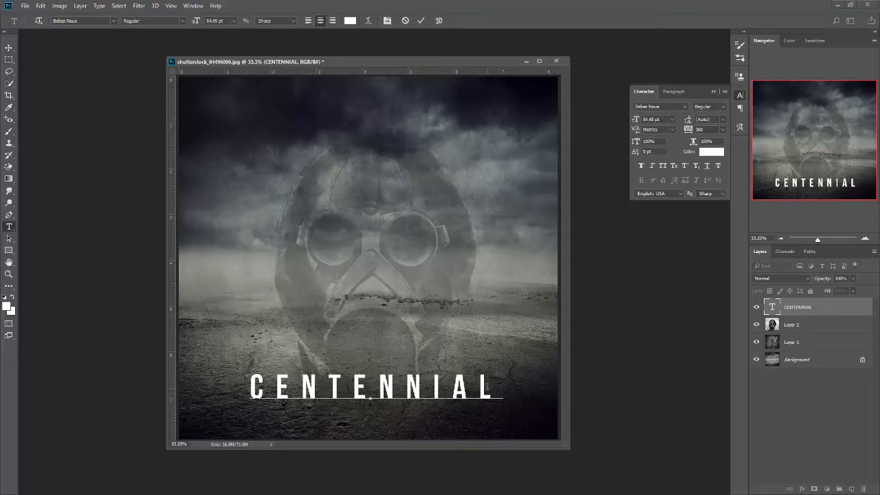
key("ctrl+a")
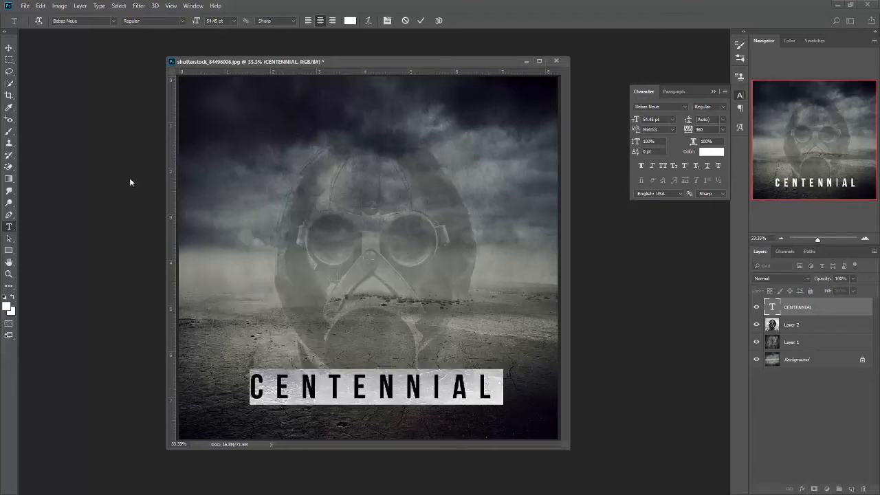
left_click(99, 6)
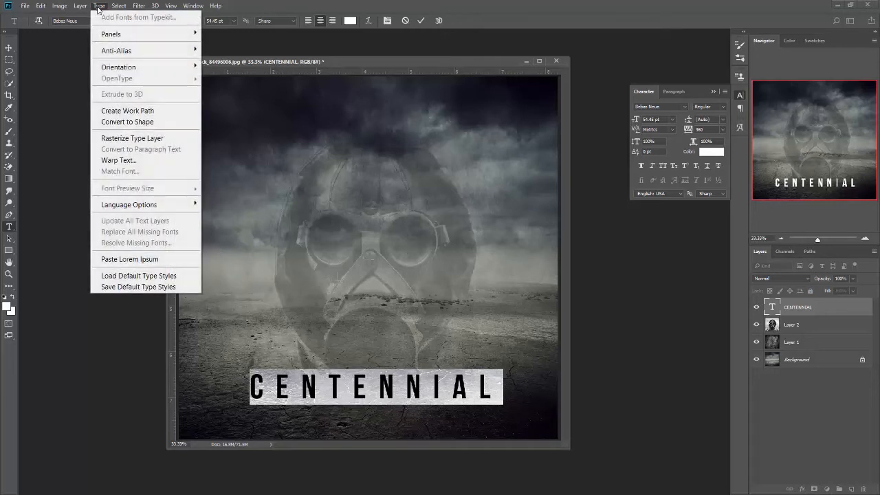
left_click(118, 122)
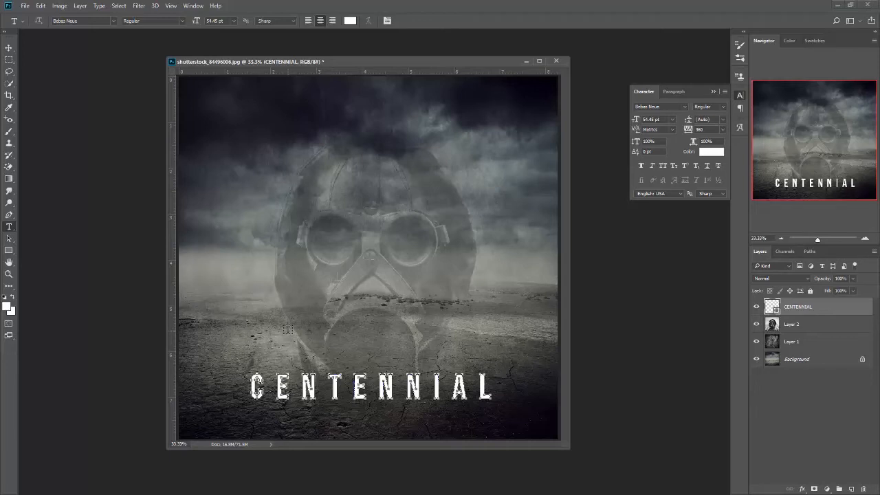
Flip only the first N of the CENTENNIAL shape horizontally with Free Transform Path, and apply the transformation
left_click(9, 239)
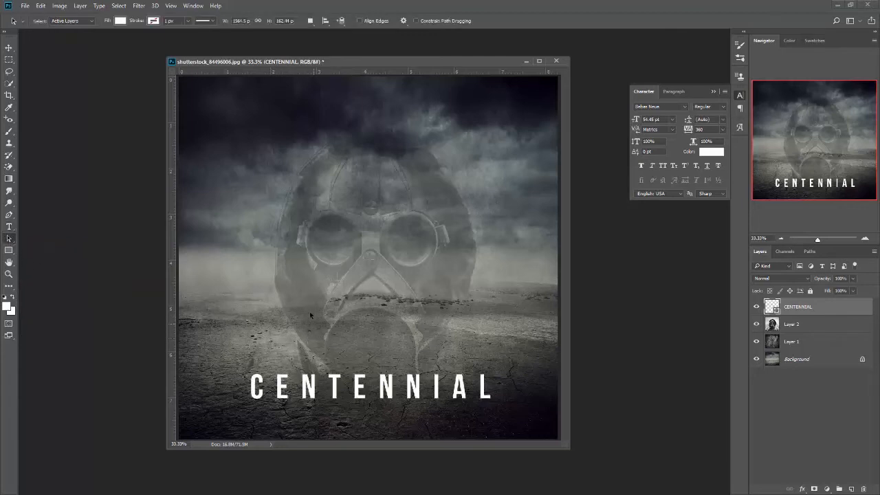
left_click(309, 391)
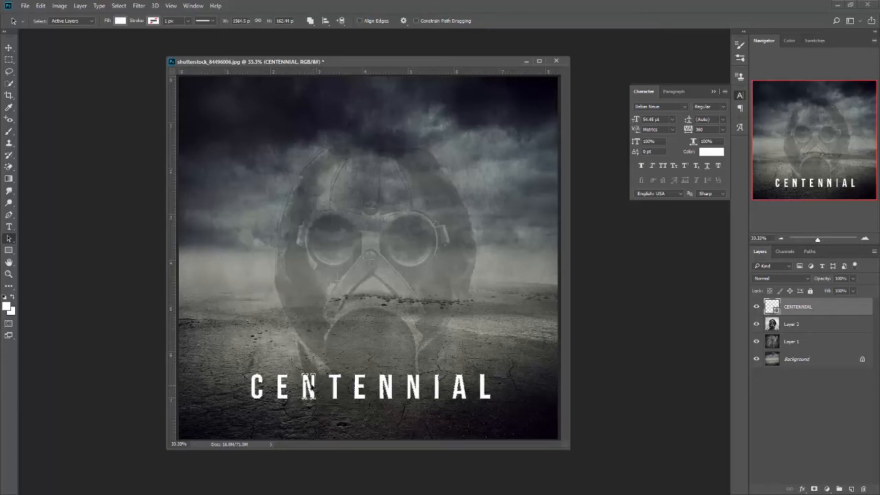
right_click(309, 388)
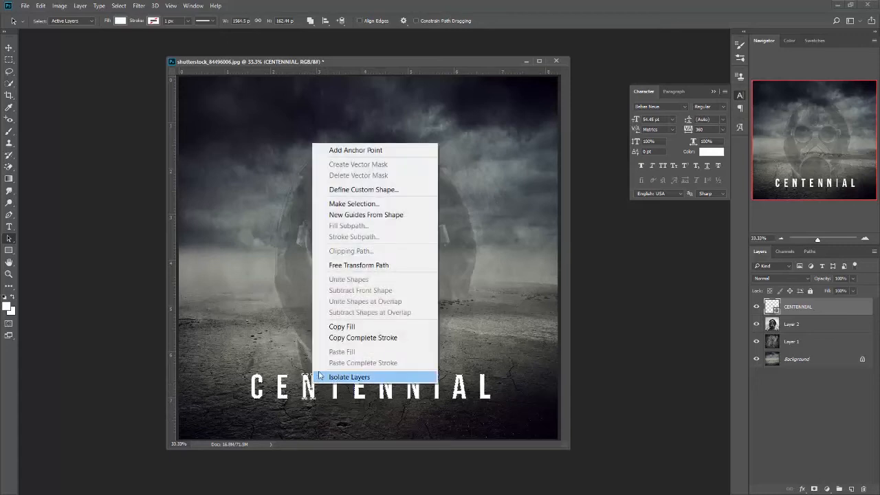
left_click(361, 264)
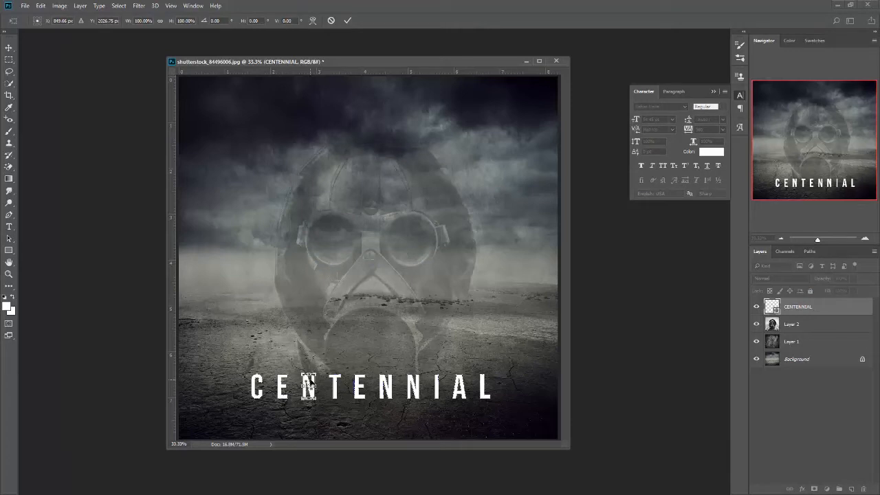
right_click(309, 384)
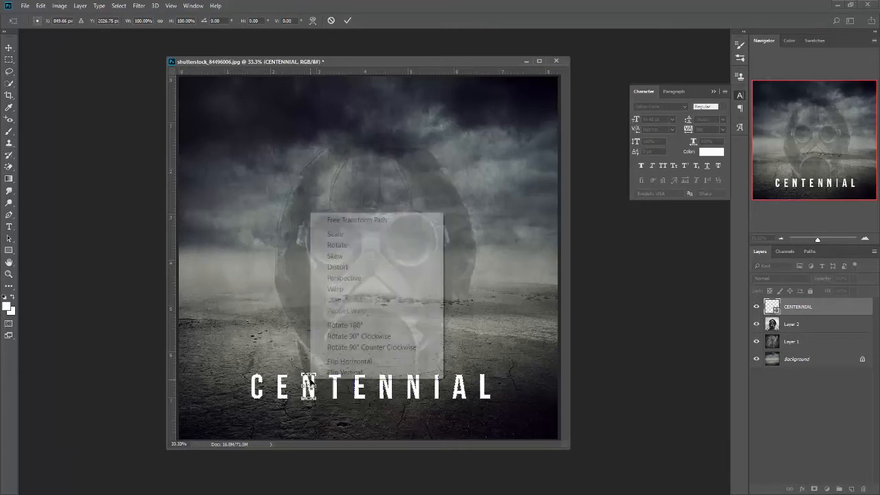
left_click(344, 362)
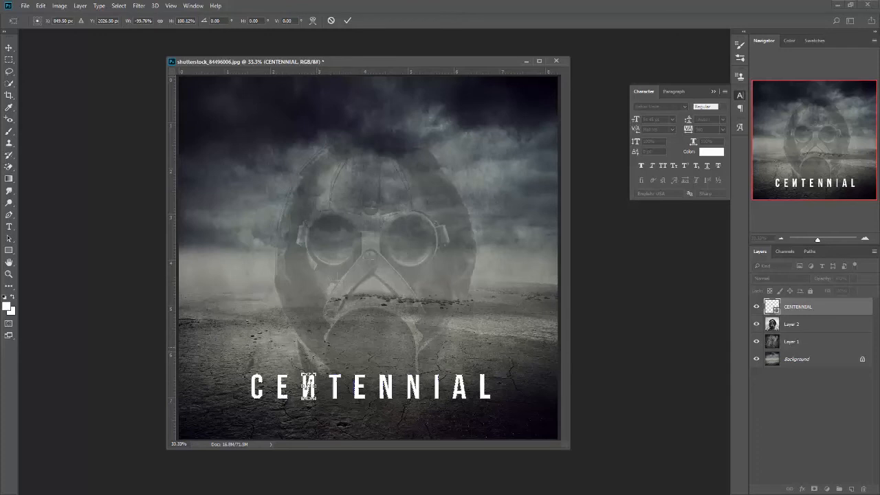
left_click(9, 239)
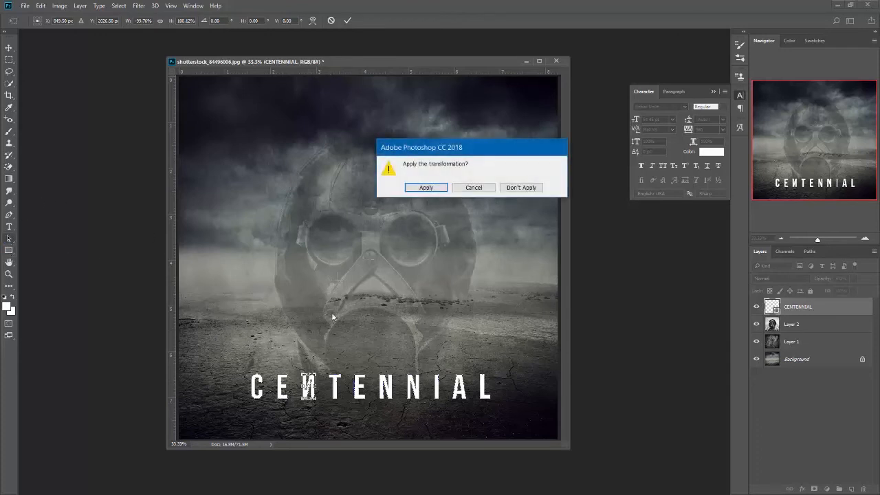
left_click(419, 188)
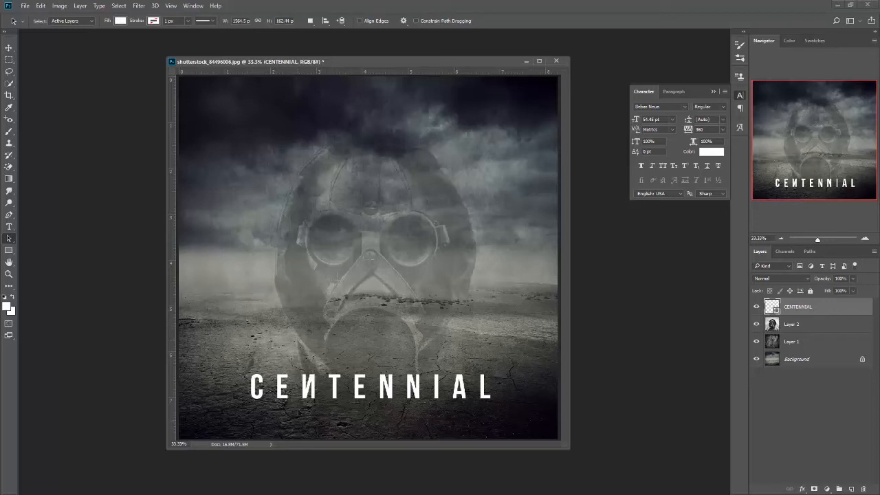
left_click(797, 408)
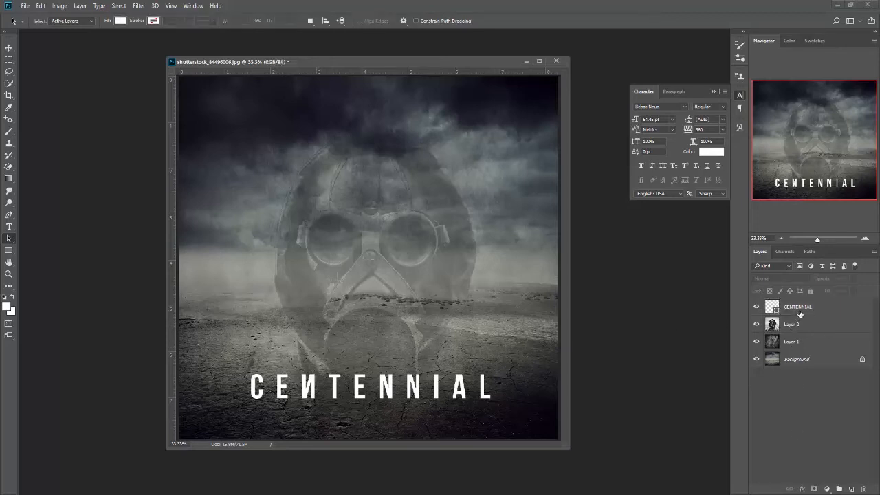
left_click(799, 312)
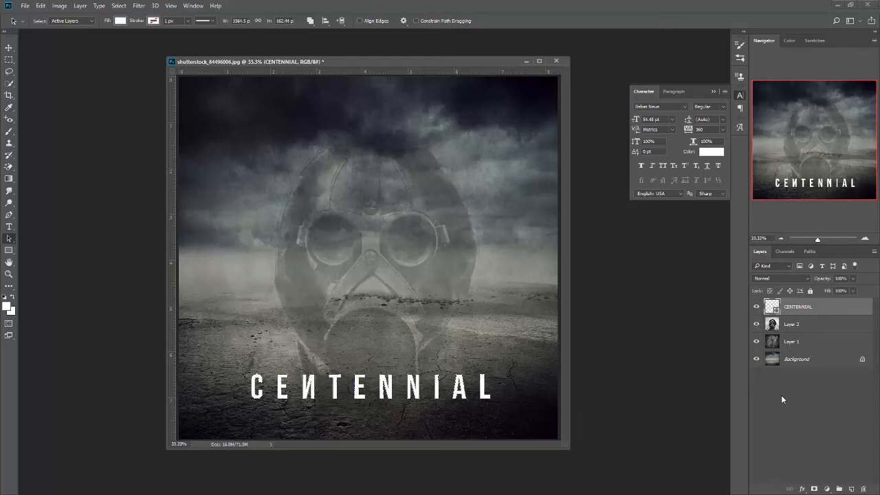
left_click(801, 489)
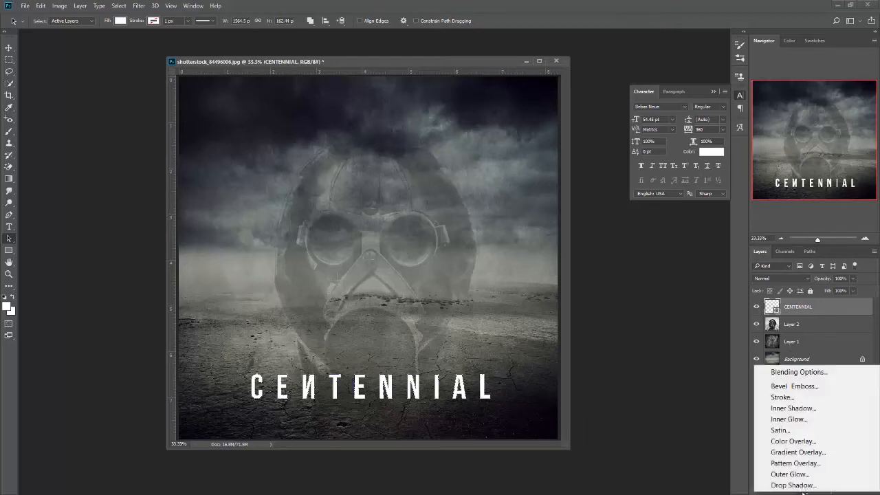
left_click(748, 426)
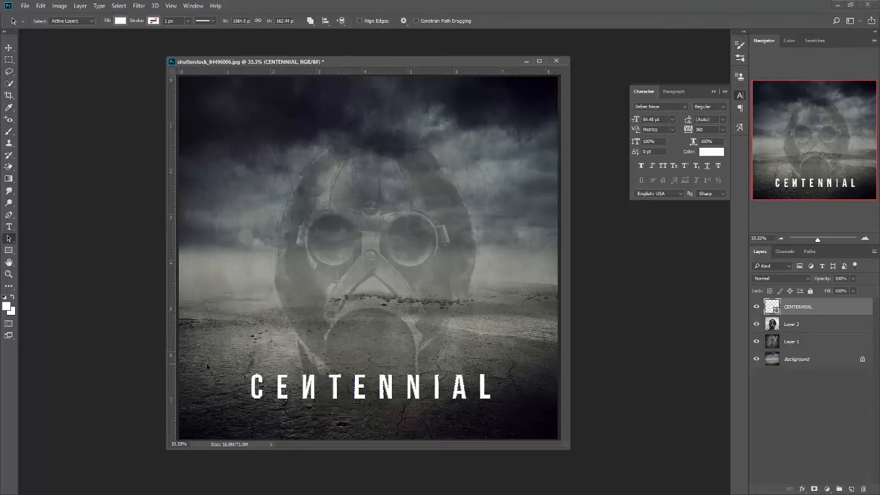
Add a Gradient Overlay effect to the CENTENNIAL layer and reset the effect to its default settings
left_click(9, 48)
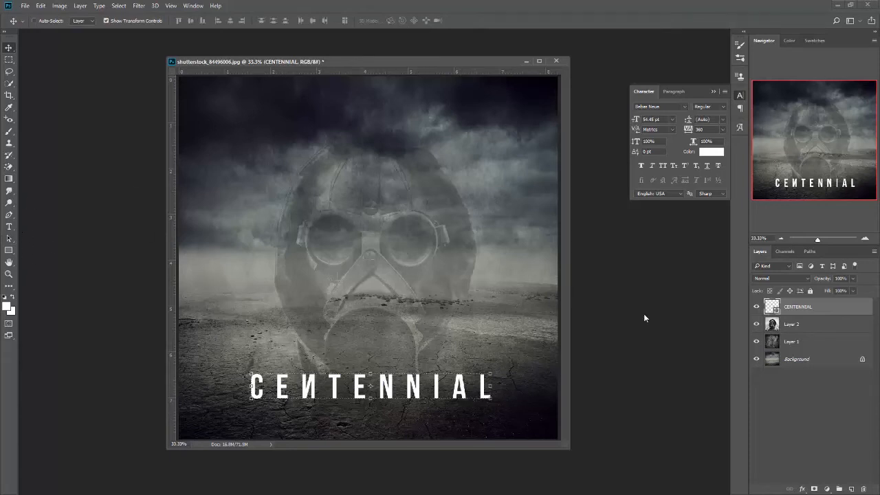
left_click(821, 426)
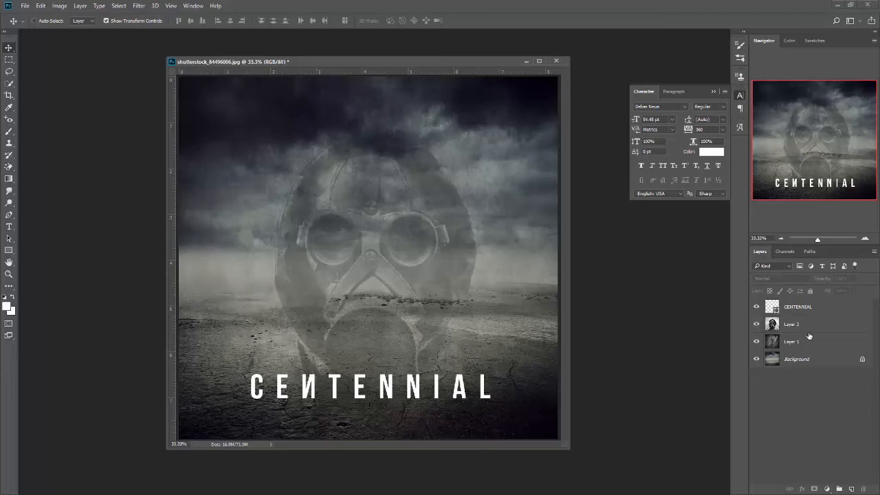
left_click(808, 310)
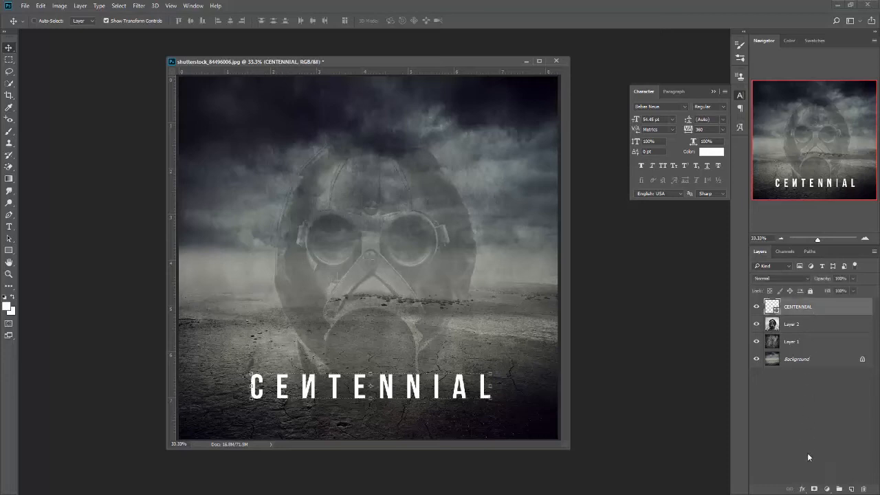
left_click(802, 490)
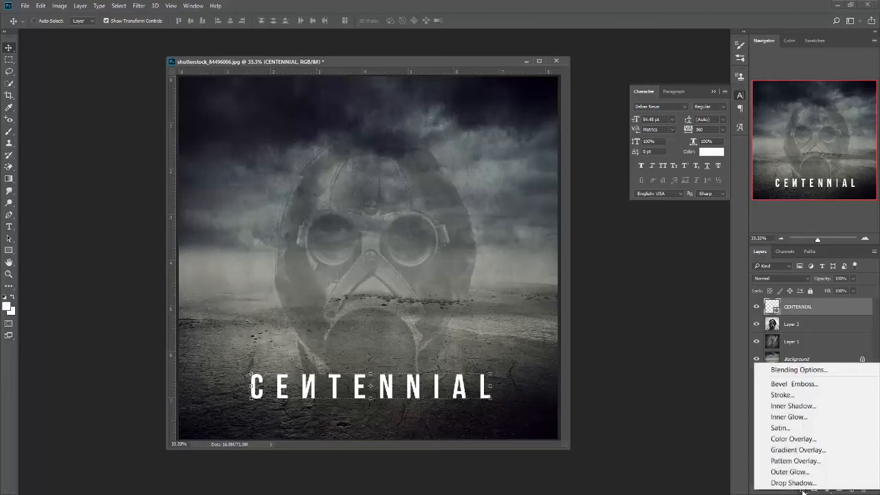
left_click(798, 449)
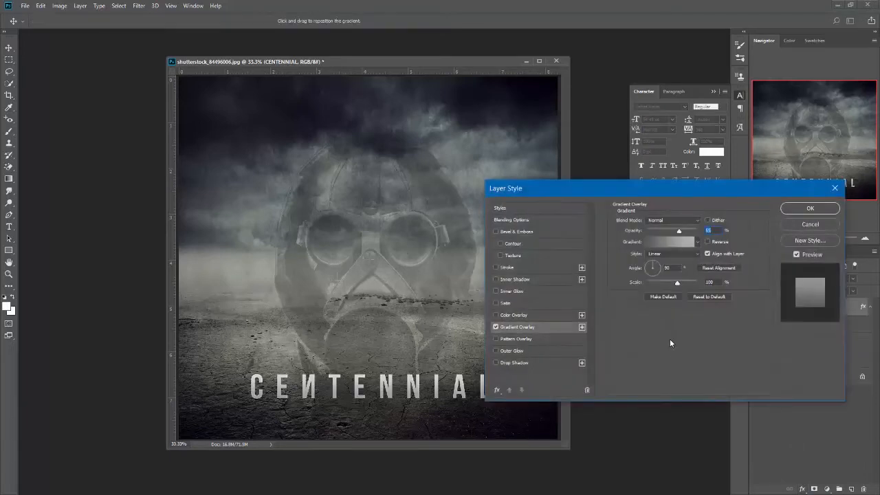
left_click(709, 298)
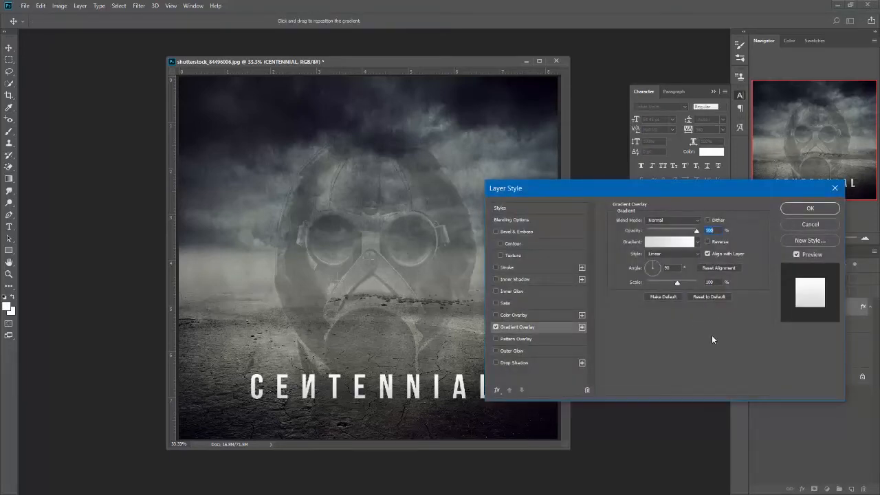
Set the starting colour stop of the overlay's gradient to dark grey 171717
left_click(662, 242)
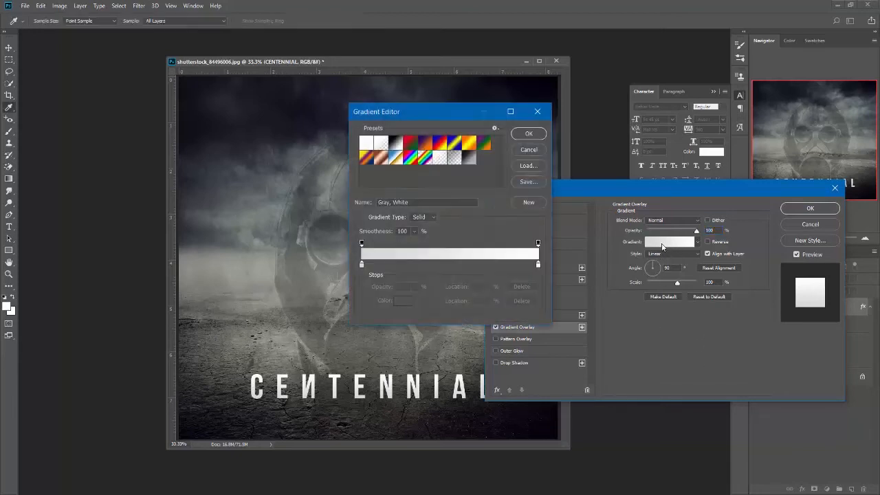
left_click(362, 264)
left_click(401, 301)
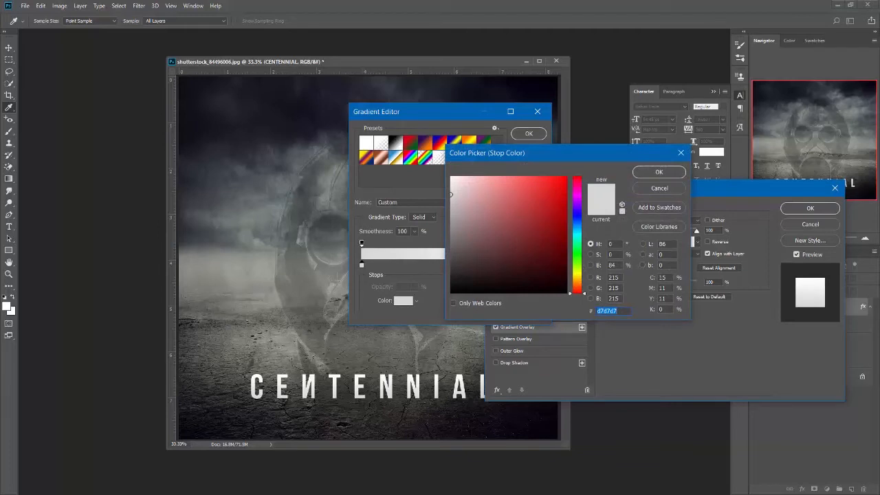
key("alt+Tab")
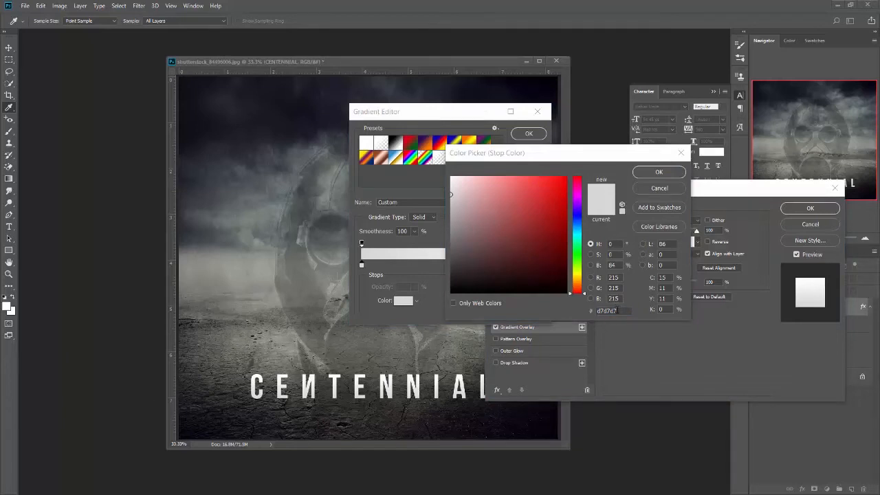
key("alt+Tab")
type("171717")
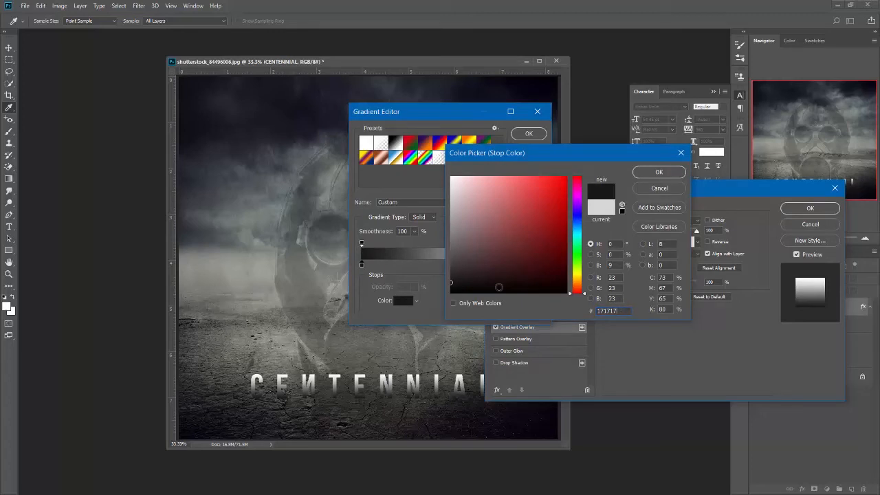
left_click(660, 173)
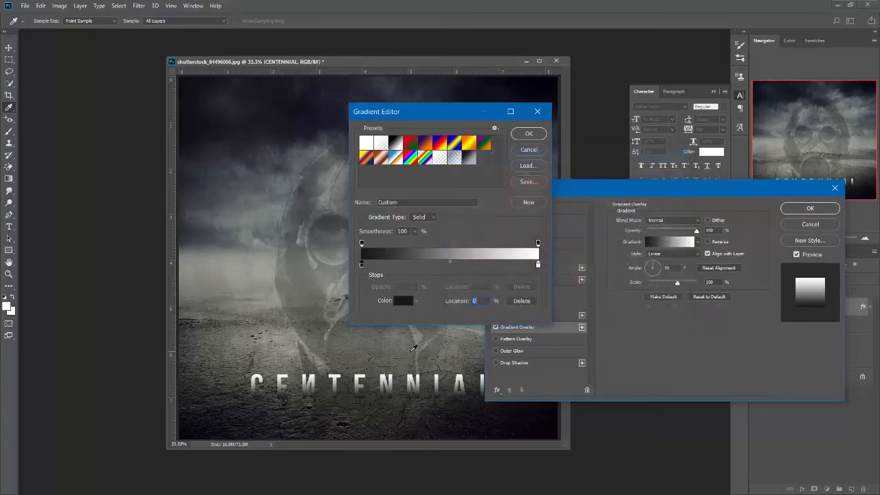
Set the ending colour stop of the overlay's gradient to light grey b1b2b2
left_click(539, 266)
left_click(402, 301)
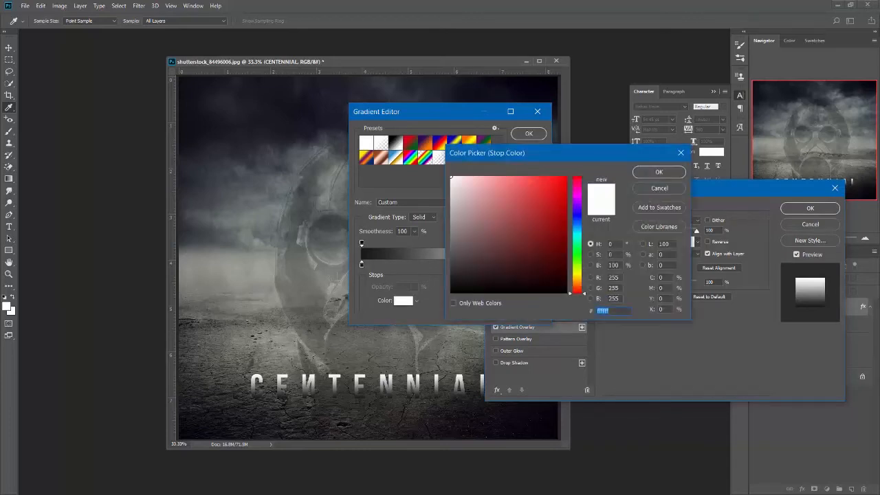
key("alt+Tab")
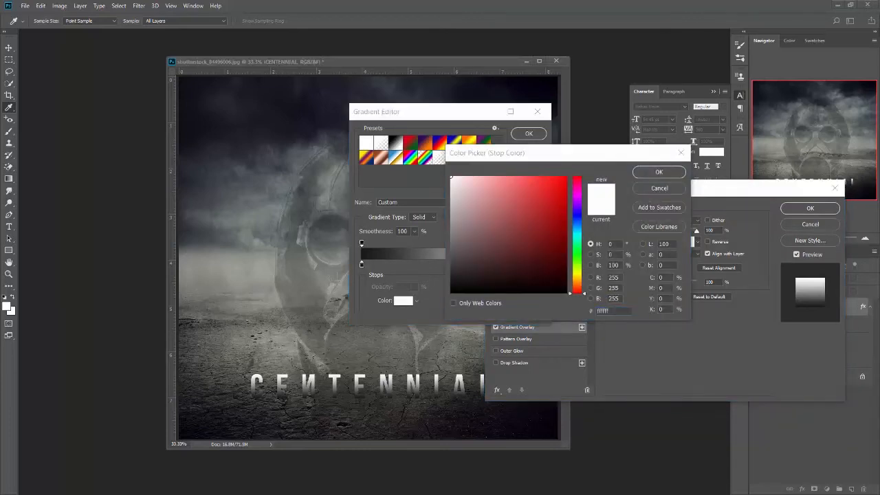
key("alt+Tab")
type("b1b2b2")
left_click(658, 172)
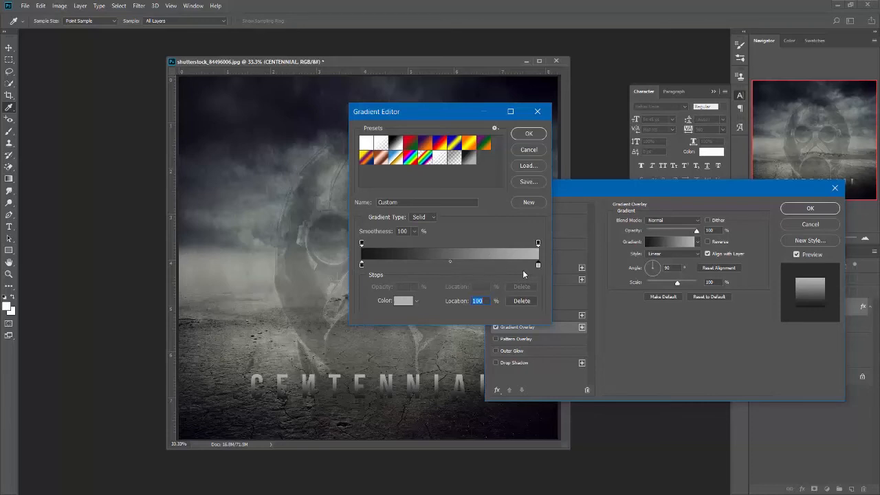
Move the light grey colour stop inward to 86% and the dark grey stop slightly inward from the gradient's start
left_click_drag(539, 270, 514, 267)
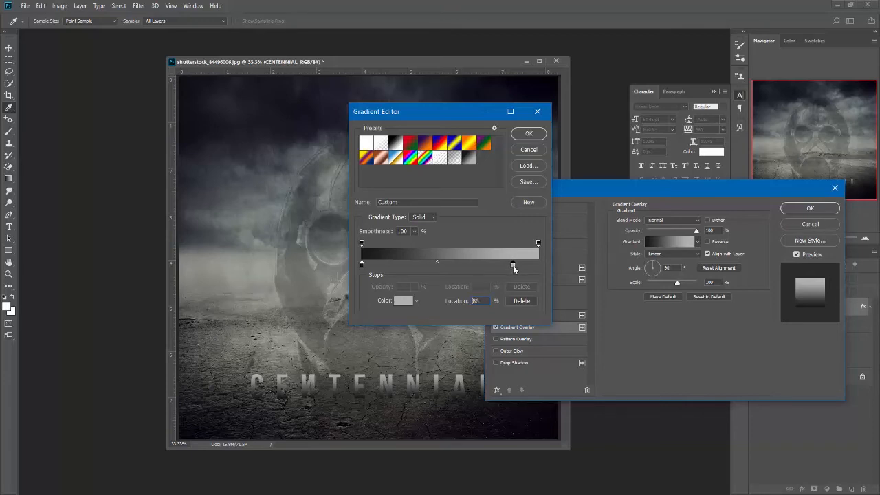
left_click(362, 264)
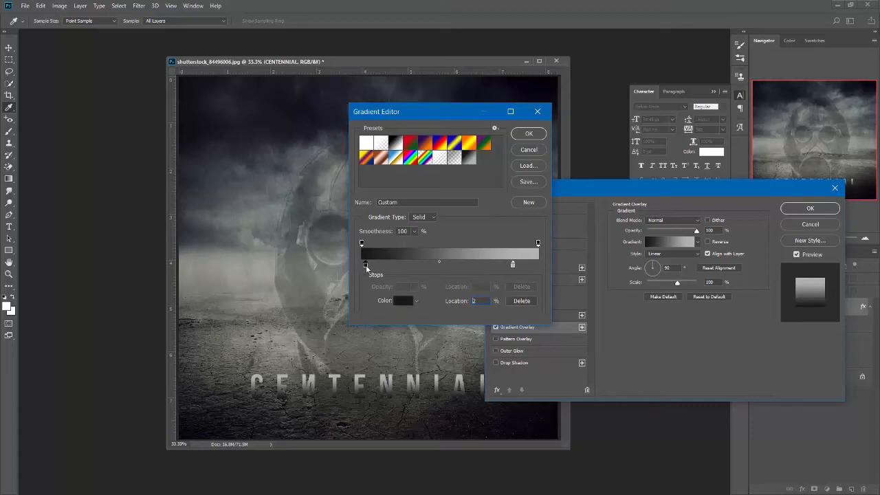
left_click_drag(369, 268, 377, 272)
left_click(393, 267)
left_click(511, 303)
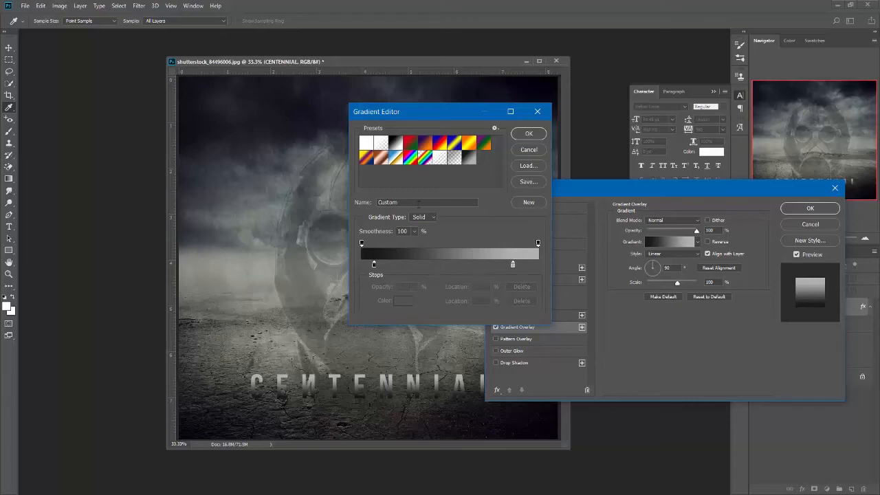
Save the gradient as a new preset named Metallic, and leave the gradient editor without applying the edits to the overlay
left_click_drag(415, 203, 373, 197)
type("Metallic")
left_click(531, 203)
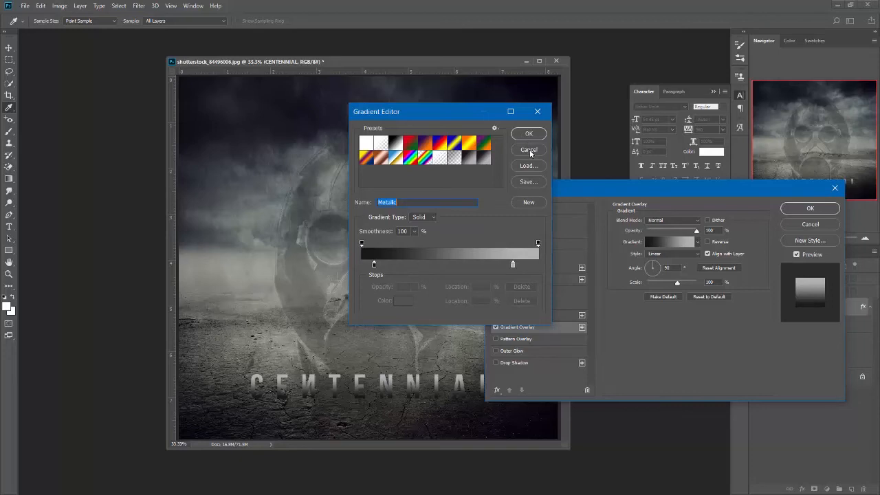
left_click(530, 152)
Apply the saved Metallic gradient preset to the CENTENNIAL title's gradient overlay
left_click(664, 244)
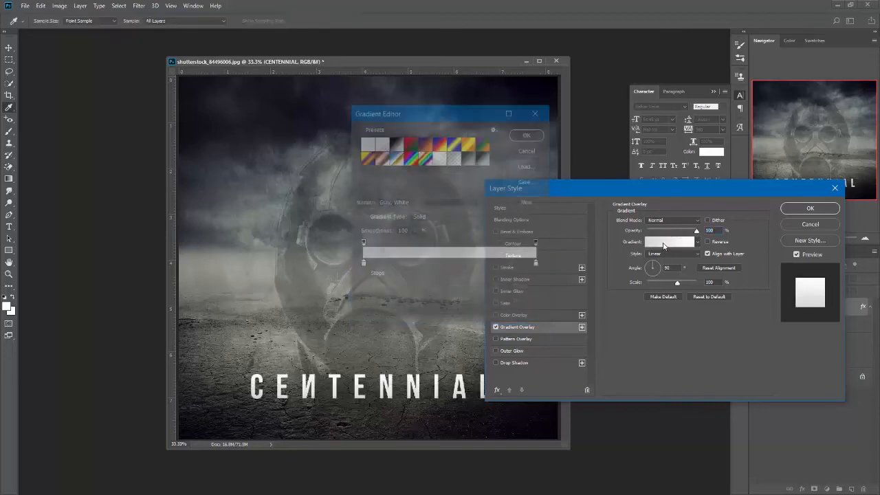
left_click(485, 160)
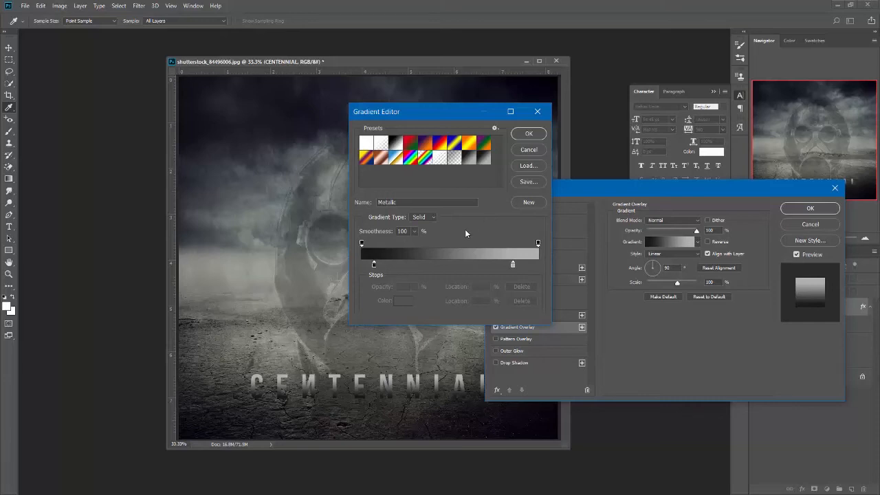
left_click(534, 136)
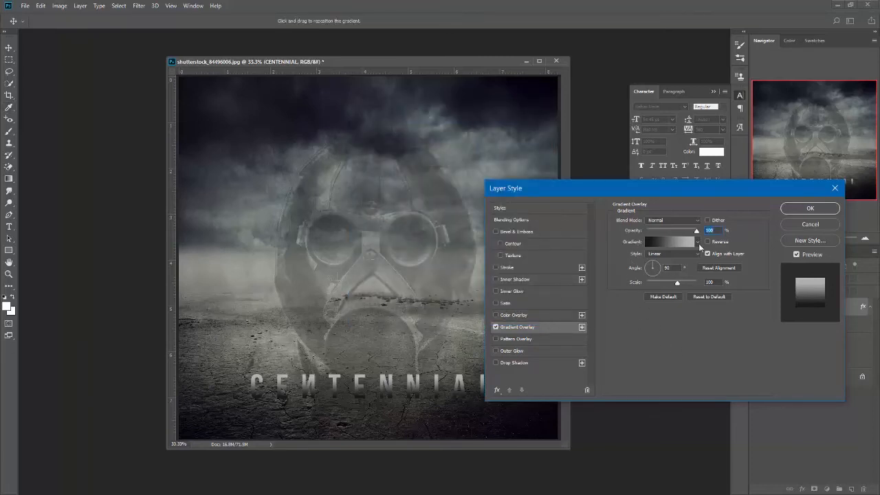
Lower the gradient overlay's opacity to 65% and move the layer style dialog clear of the title
left_click_drag(697, 231, 678, 234)
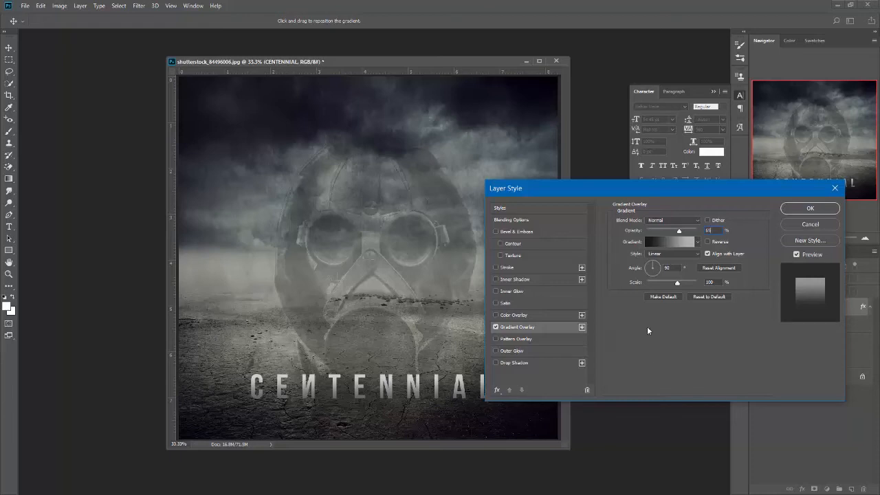
left_click_drag(643, 187, 624, 145)
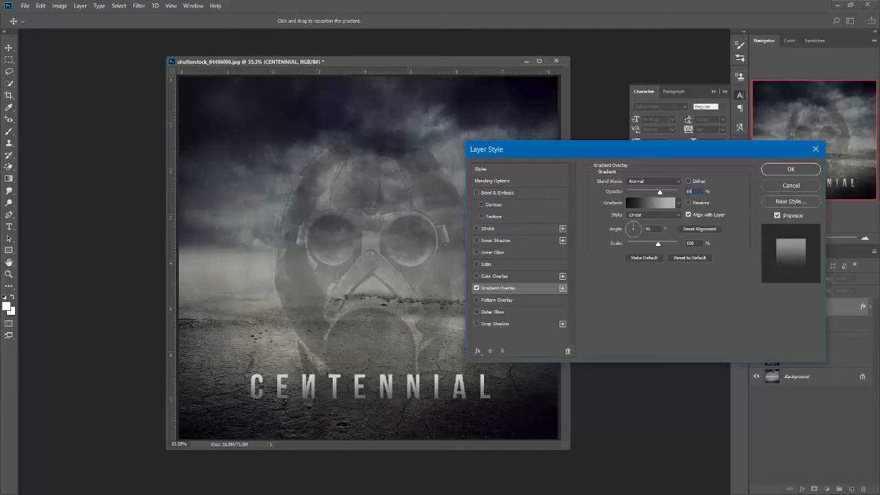
key("Return")
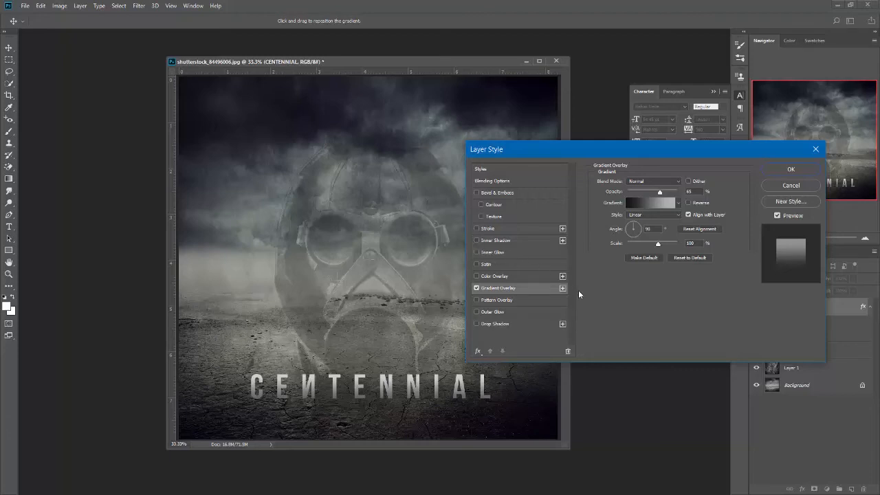
Add an Inner Glow to the title with 10% opacity, leaving Color Overlay off
left_click(476, 276)
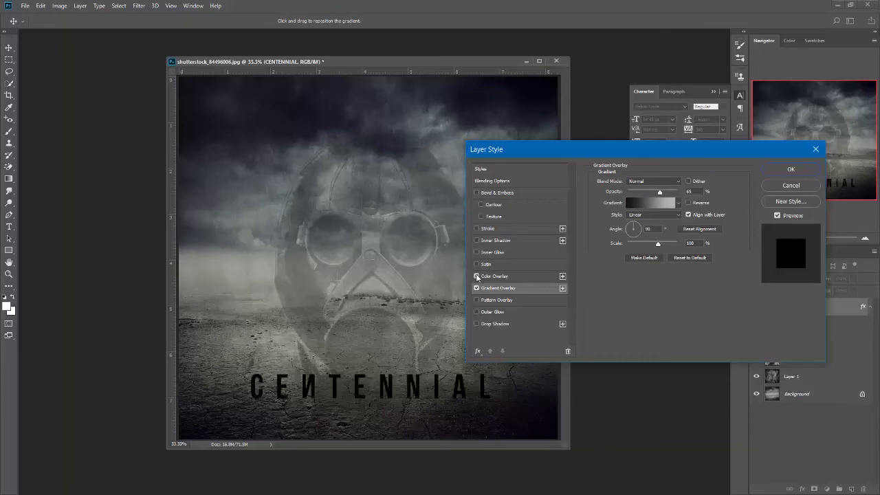
left_click(476, 275)
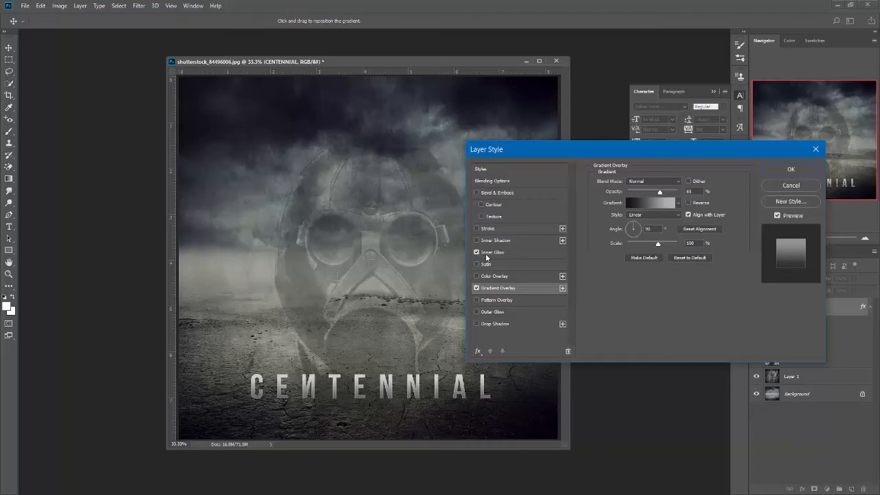
left_click(488, 255)
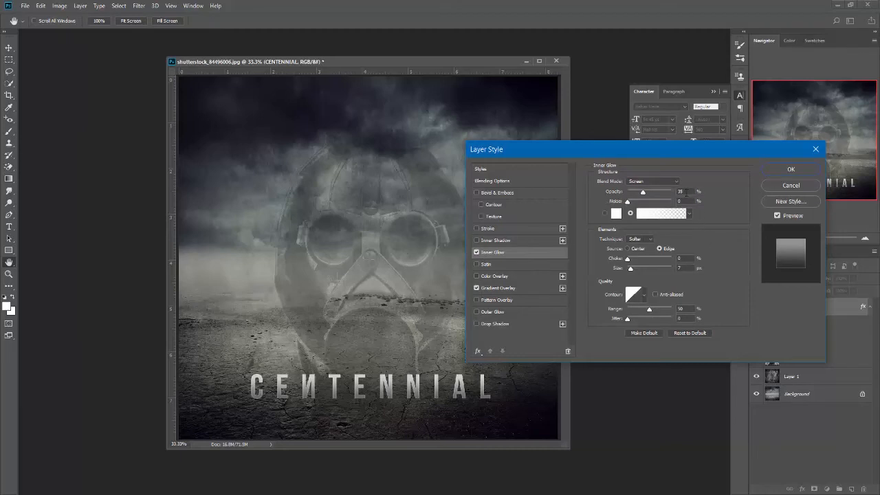
double_click(680, 191)
type("10")
Set the inner glow's colour to gold ddc66b
left_click(617, 213)
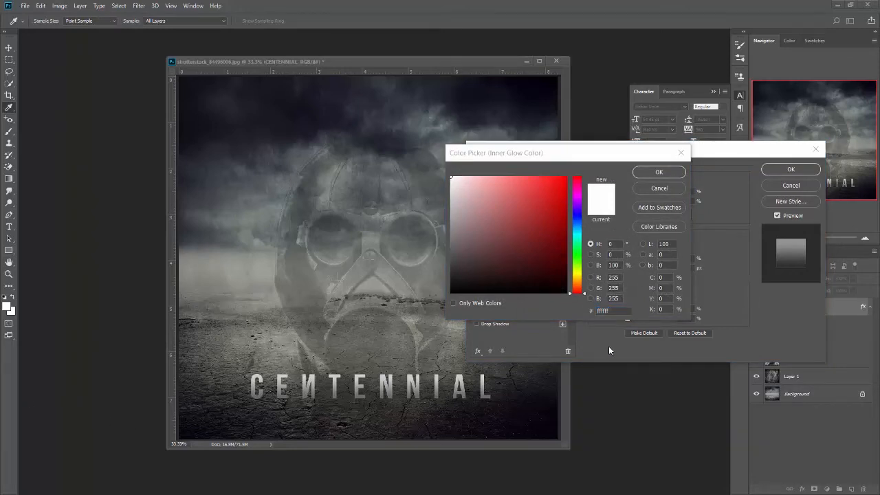
left_click(611, 314)
type("ddc66b")
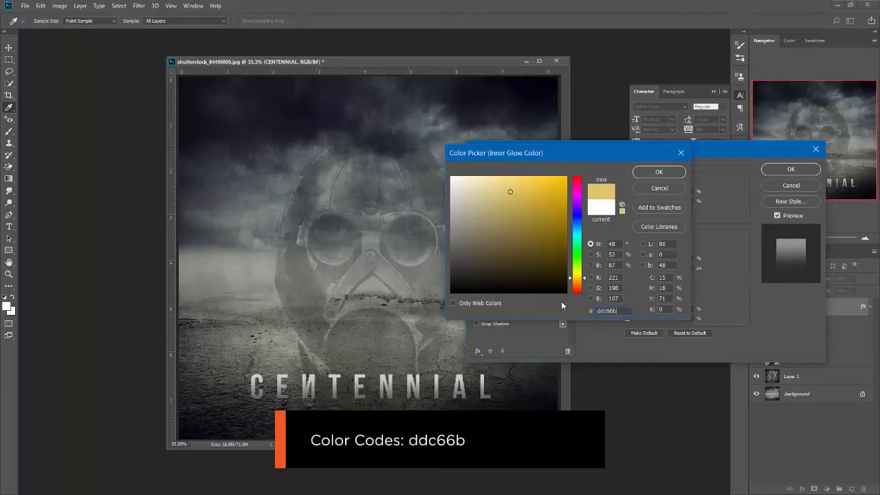
left_click(659, 173)
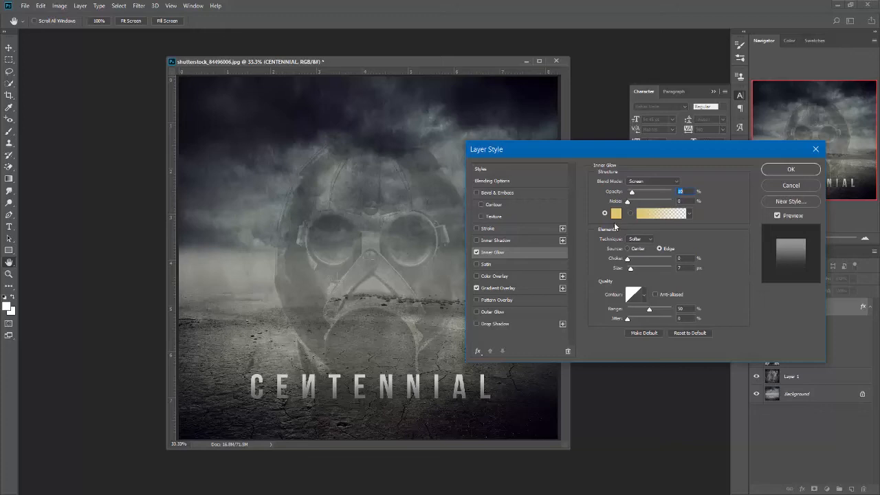
Set the inner glow's choke to 25% and its size to 10 px
left_click(678, 258)
type("3")
type("5")
left_click(681, 267)
type("10")
key("Return")
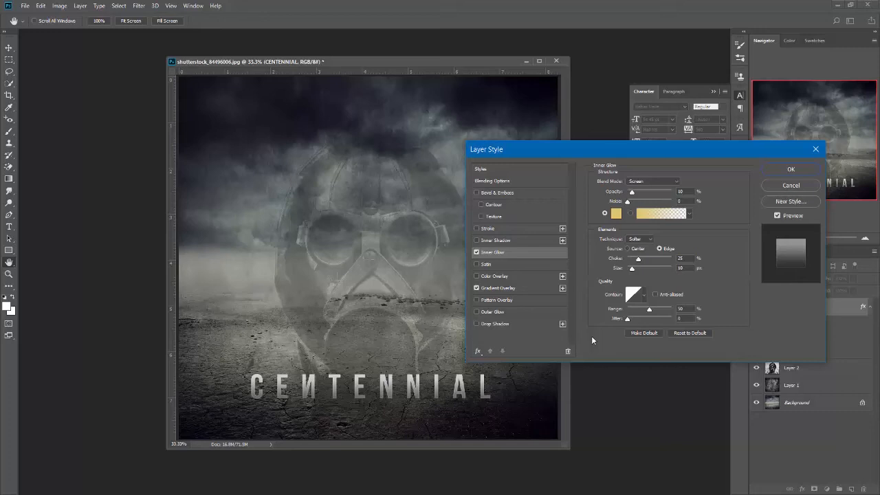
Add a Drop Shadow to the title with 90% opacity and a distance of 11 px
left_click(491, 323)
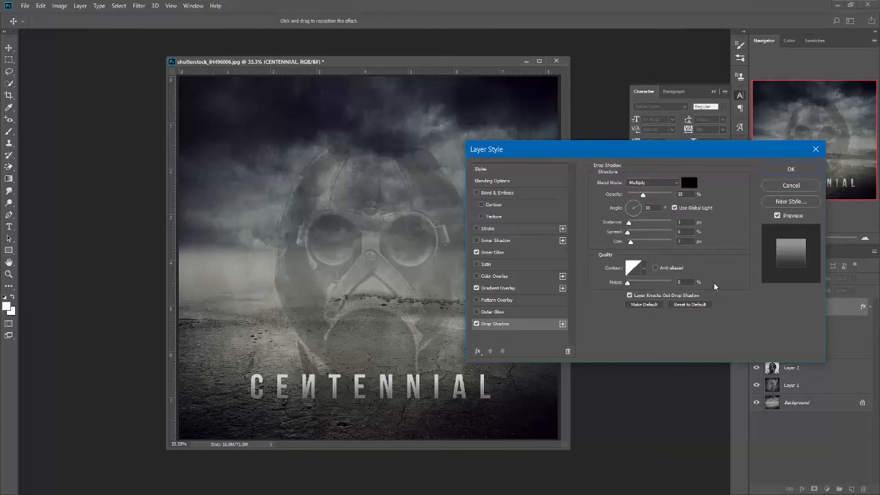
left_click_drag(689, 195, 664, 198)
type("90")
type("11")
key("Tab")
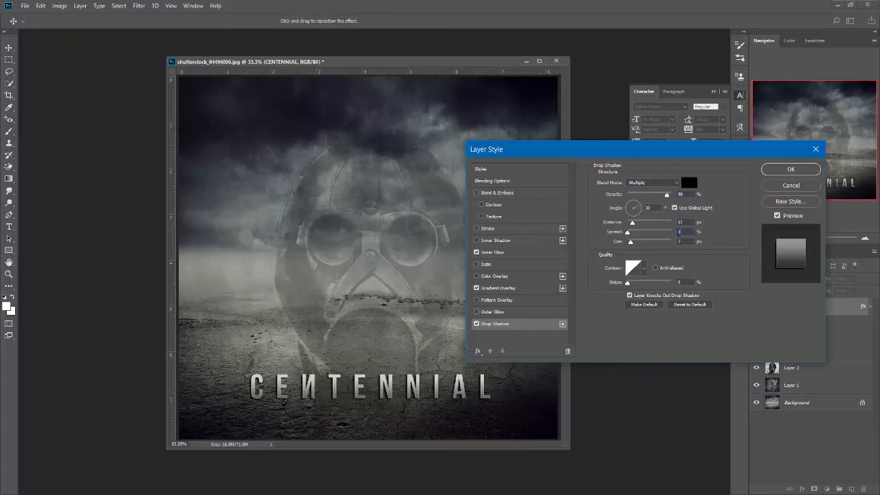
Set the drop shadow's spread to 5%, size to 8 px and angle to 70°, and apply the layer style
type("5")
key("Tab")
type("8")
left_click(650, 207)
left_click_drag(650, 207, 641, 210)
type("70")
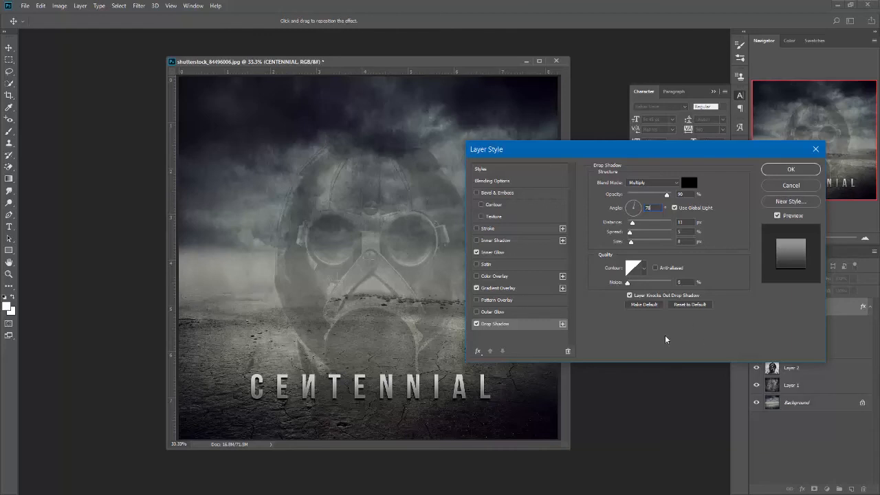
left_click(789, 171)
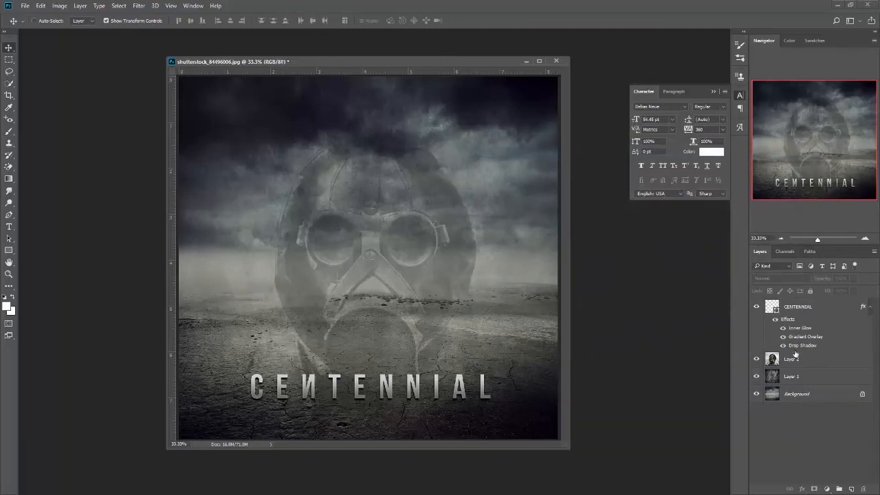
Centre the CENTENNIAL title horizontally against the Background layer, and deselect both layers
left_click(799, 309)
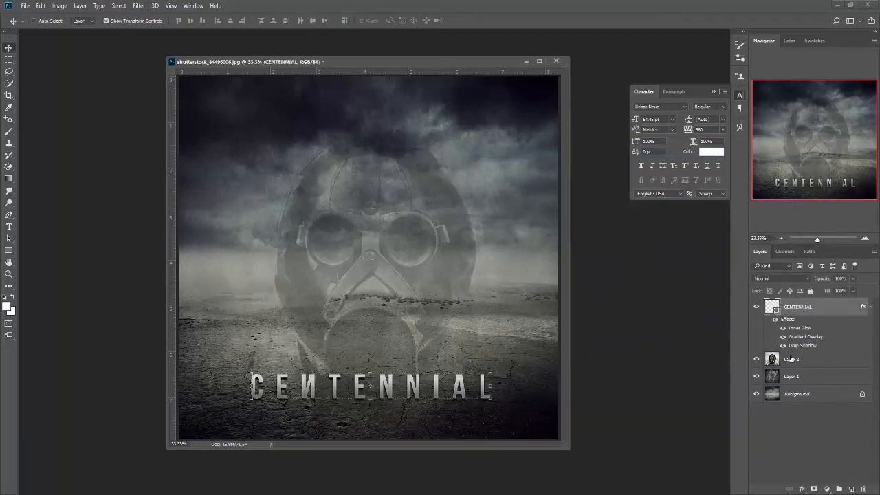
left_click(794, 396)
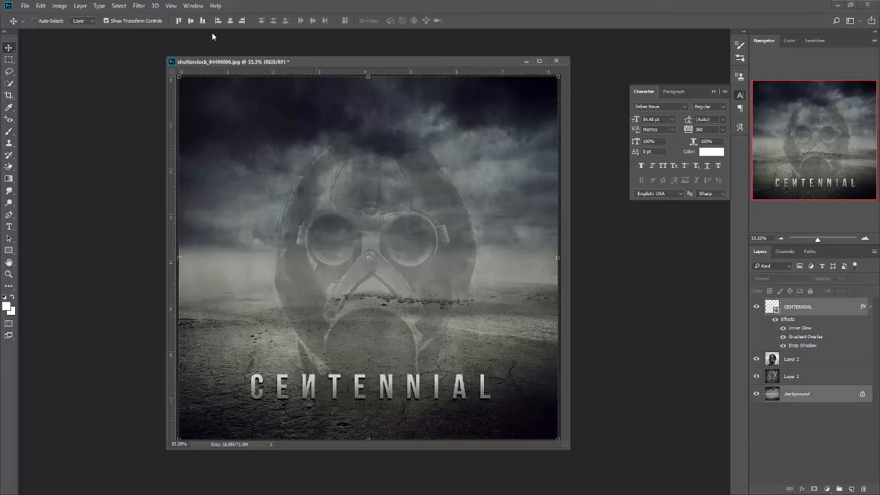
left_click(230, 22)
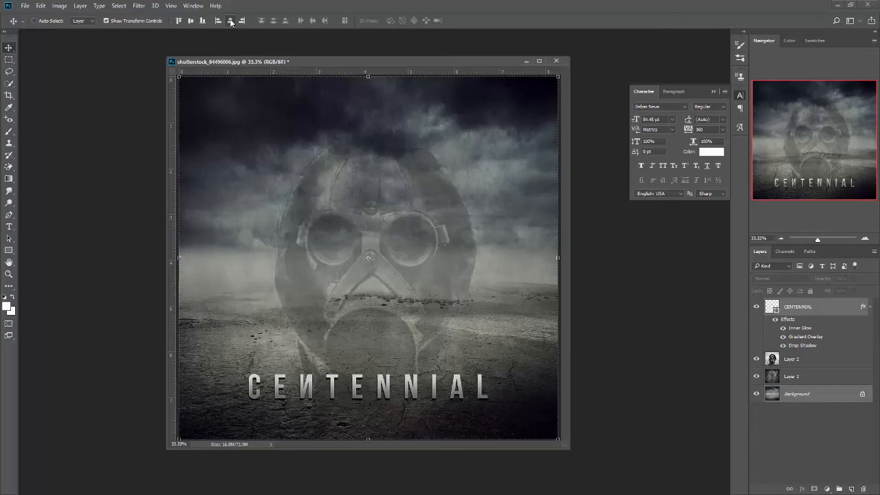
left_click(816, 434)
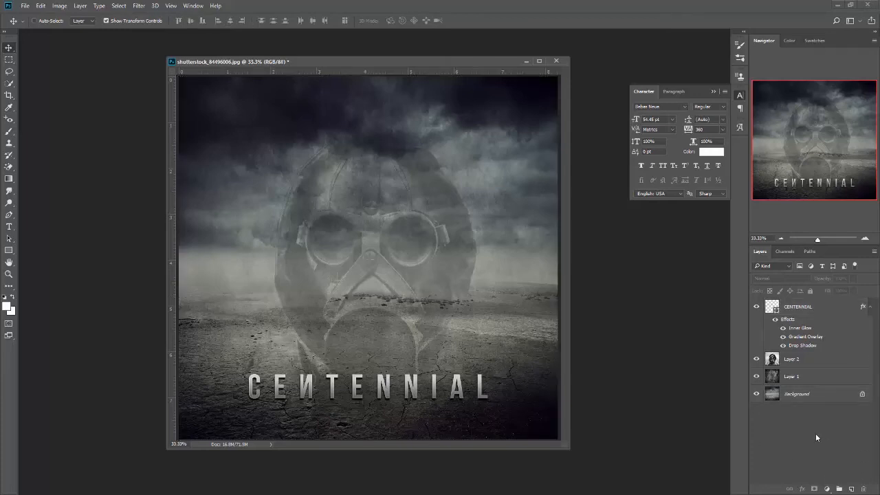
Add the text line SUNSET IN THE ABYSS, centred just below the CENTENNIAL title
left_click(8, 229)
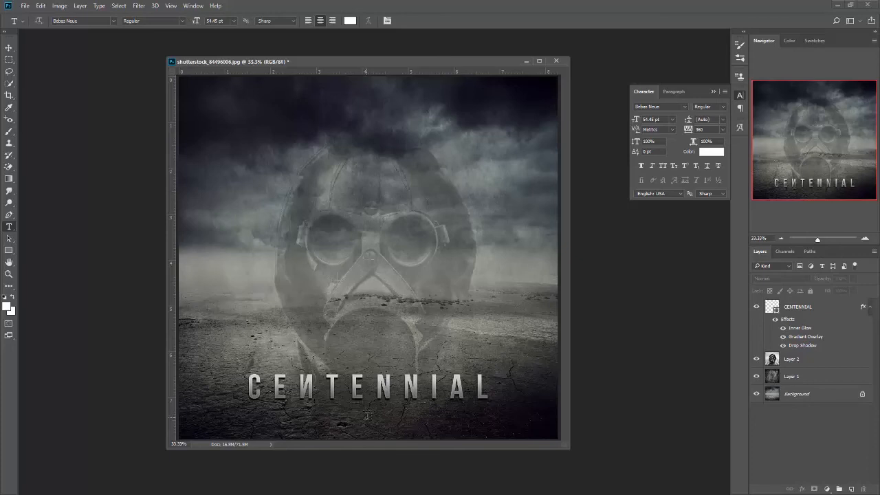
left_click(367, 415)
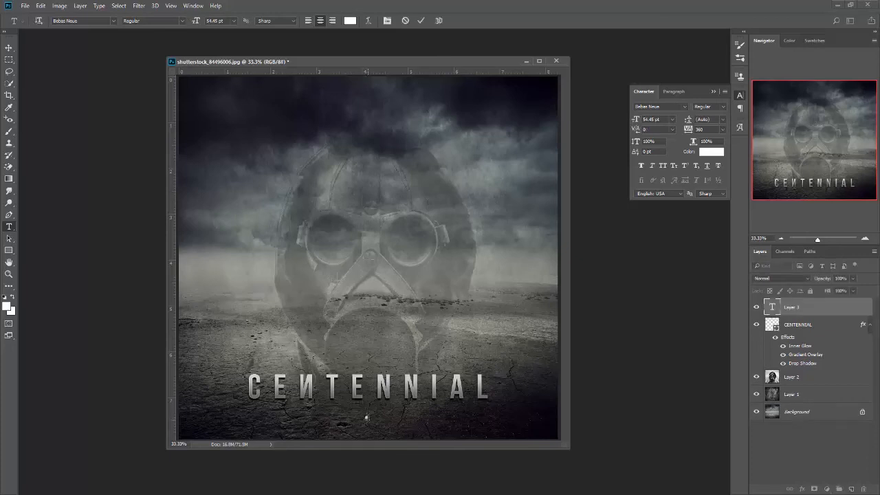
type("SUNSET")
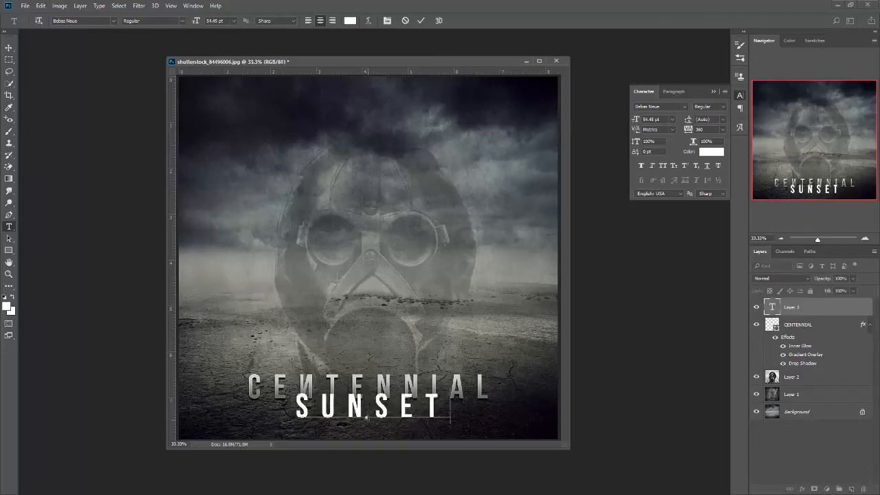
type(" IN THE ")
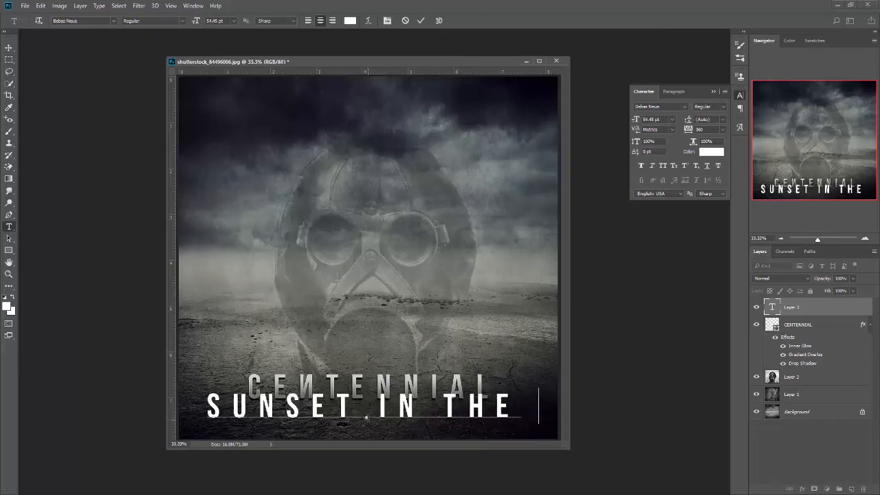
type("ABYSS")
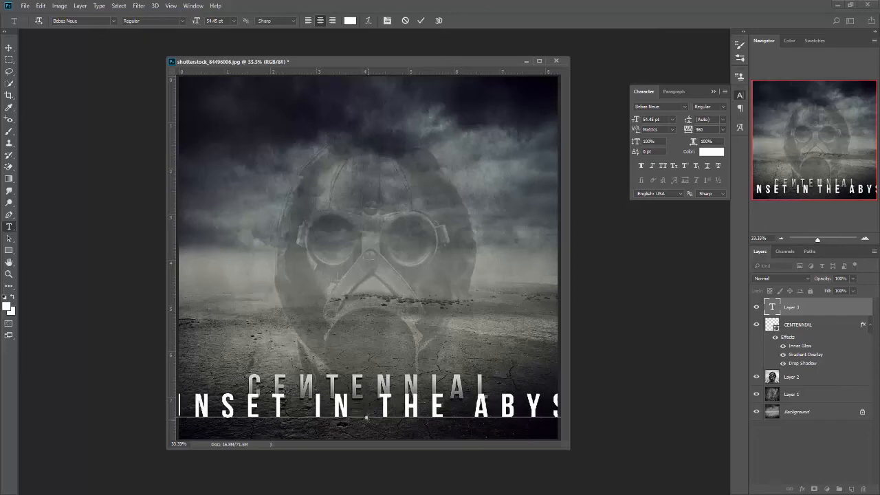
Reduce the font size of the whole SUNSET IN THE ABYSS line to 21.45 pt
key("ctrl")
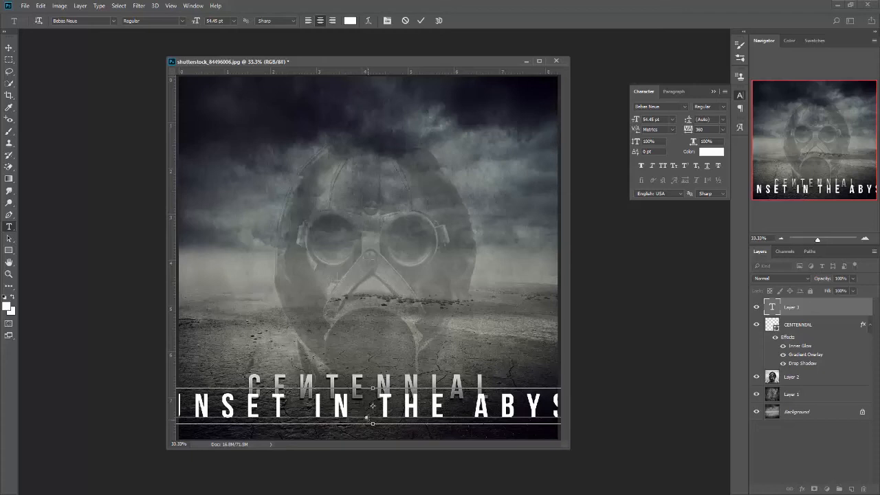
key("ctrl+a")
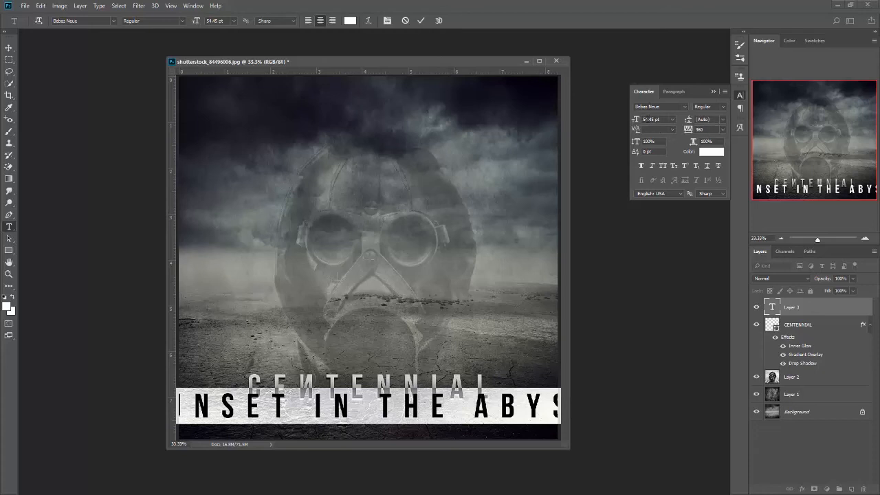
left_click_drag(635, 119, 623, 123)
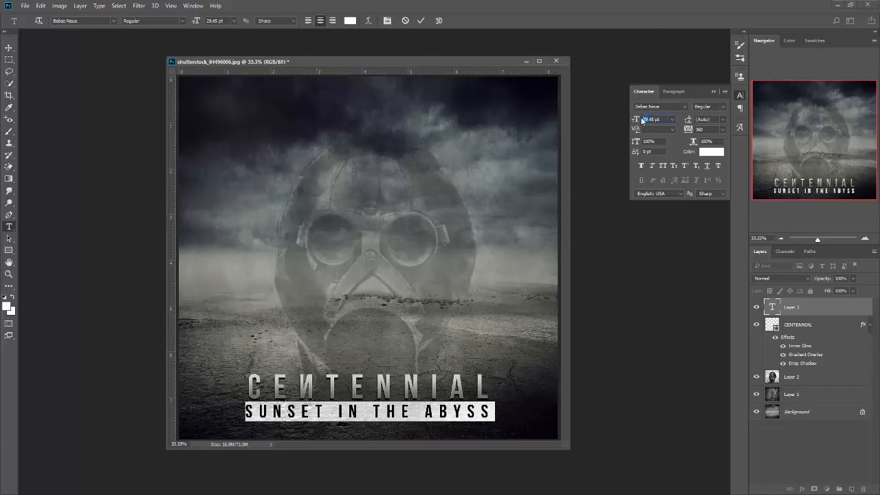
scroll(641, 120, "down", 8)
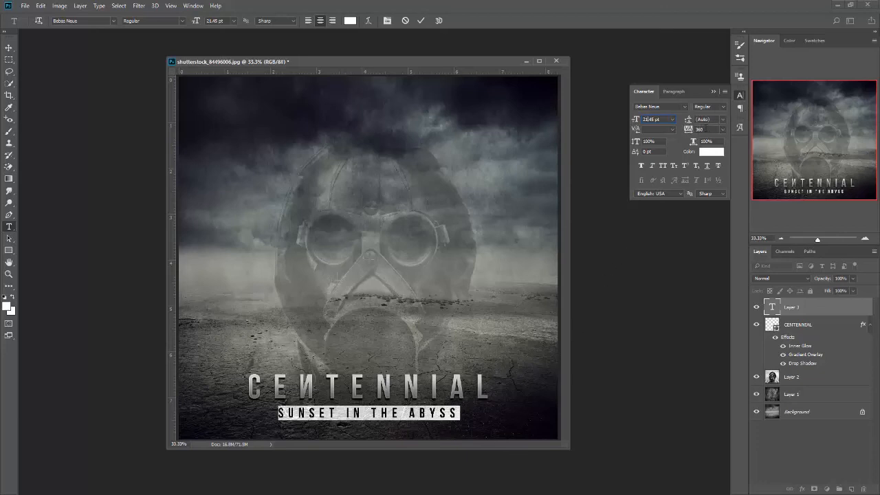
Set the subtitle's tracking to 300 and commit the text
left_click(687, 129)
type("300")
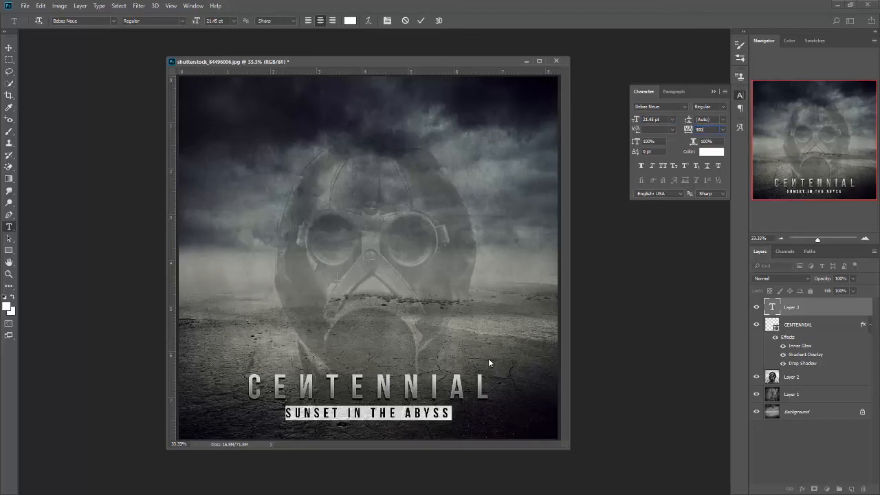
left_click(446, 413)
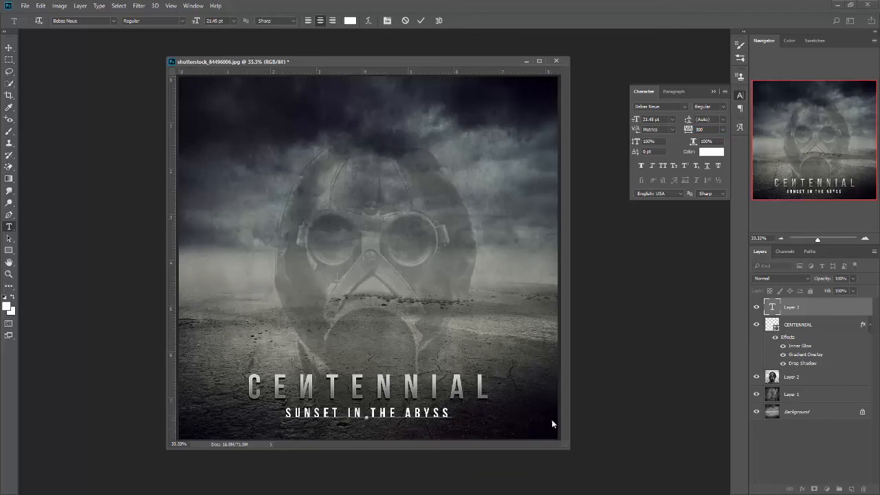
left_click(809, 443)
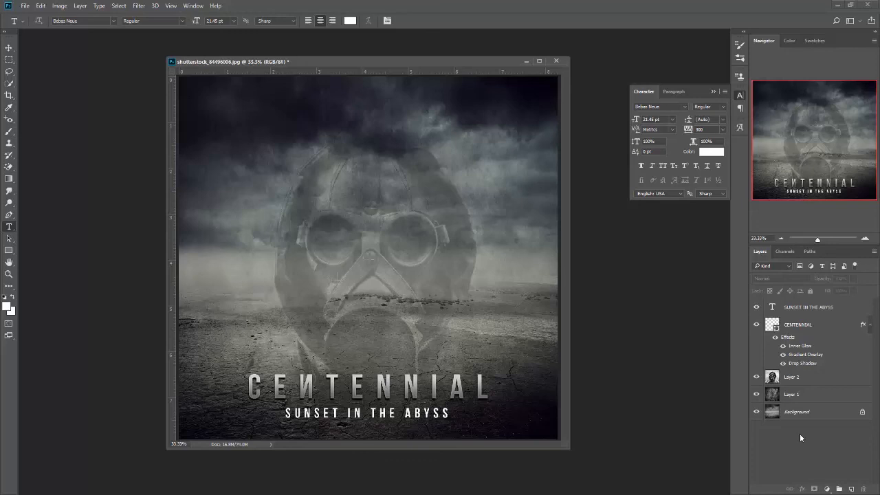
Add a Gradient Overlay effect to the SUNSET IN THE ABYSS text layer
left_click(798, 308)
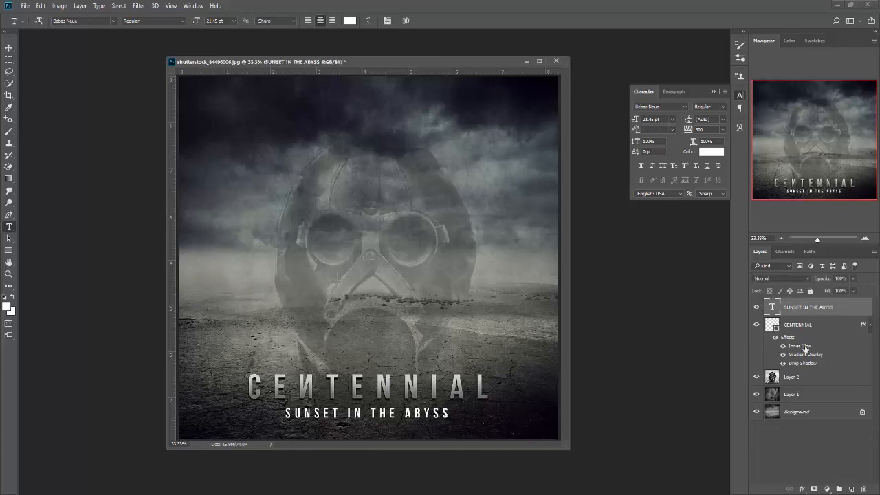
left_click(801, 489)
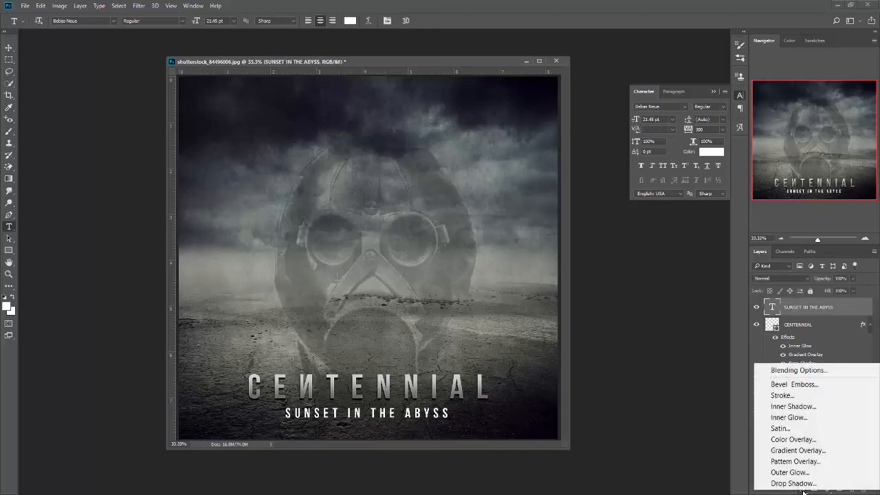
left_click(797, 451)
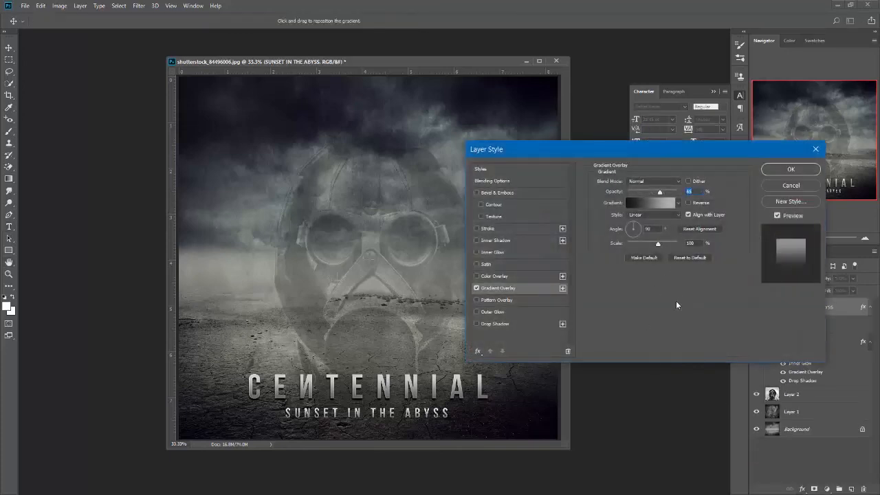
Change the dark colour stop of the subtitle's overlay gradient to 5c5c5c and accept the edited gradient
left_click(653, 204)
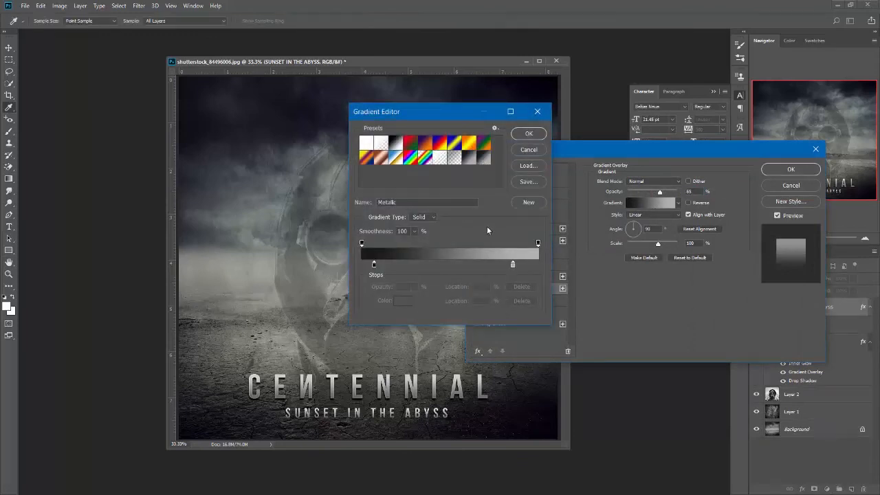
left_click(374, 264)
left_click(403, 302)
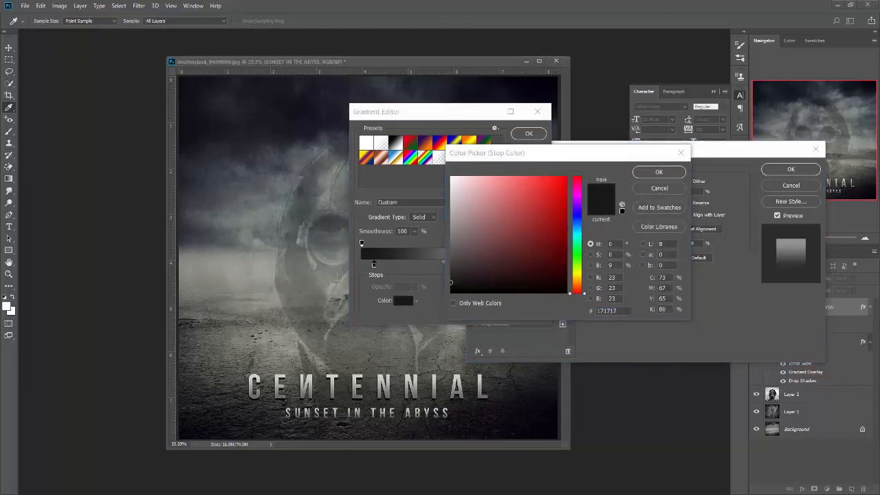
left_click(593, 312)
type("5c5c5c")
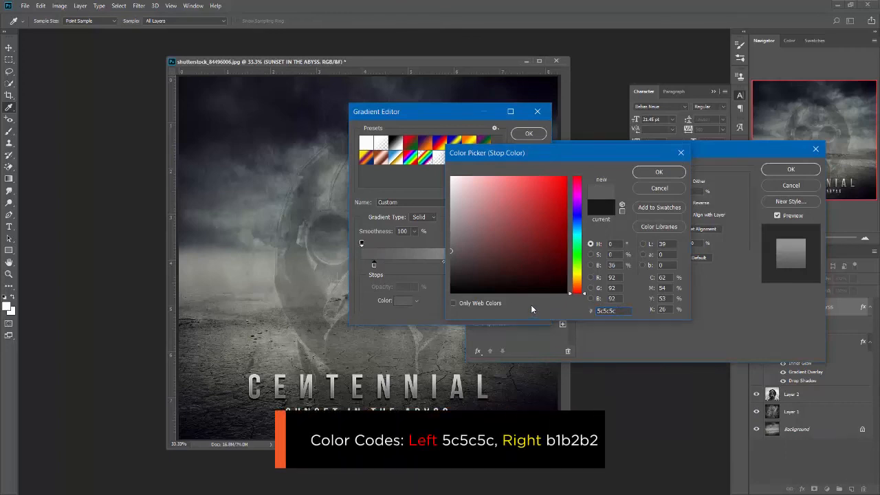
left_click(656, 173)
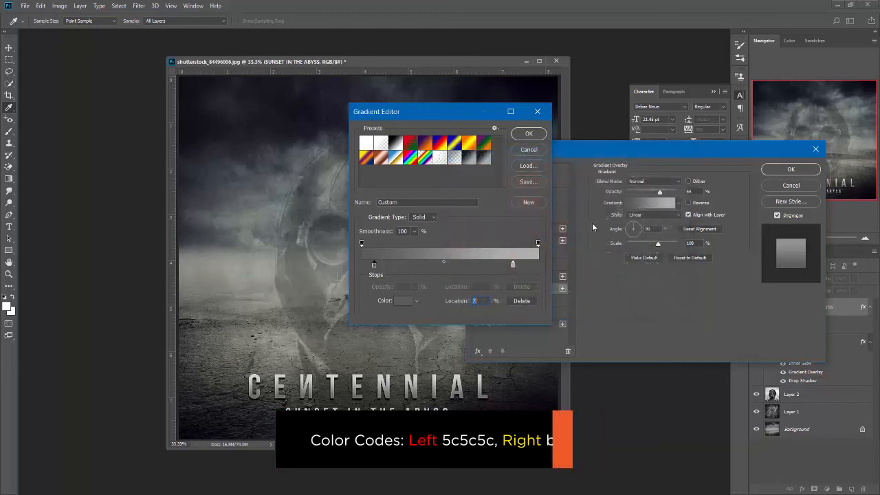
left_click(462, 265)
left_click(514, 302)
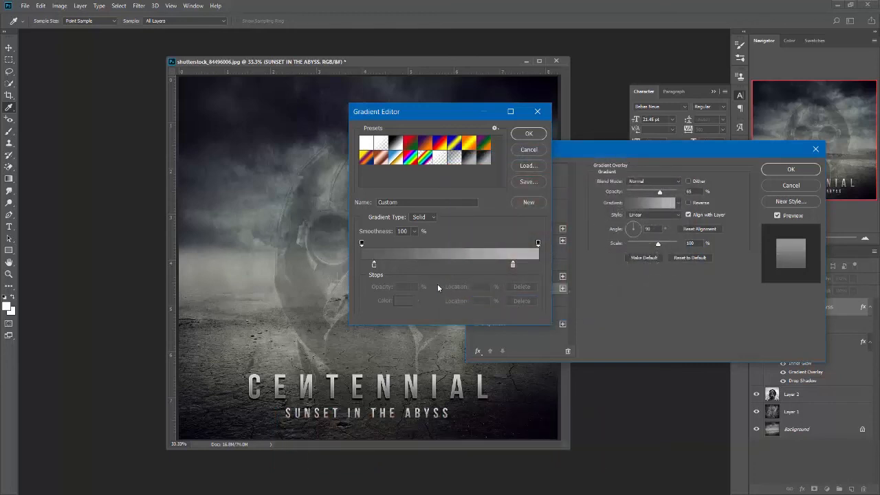
left_click(531, 135)
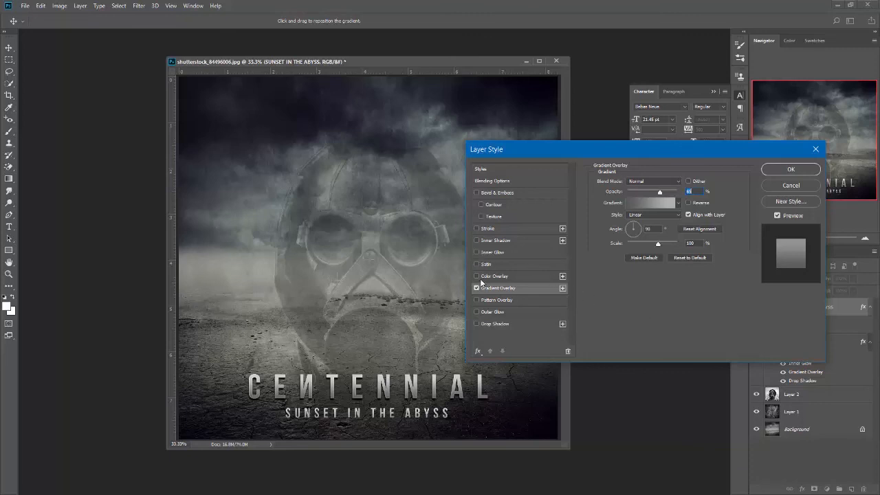
Enable the Inner Glow and Drop Shadow effects in the subtitle's layer style and open the Drop Shadow settings
left_click(485, 254)
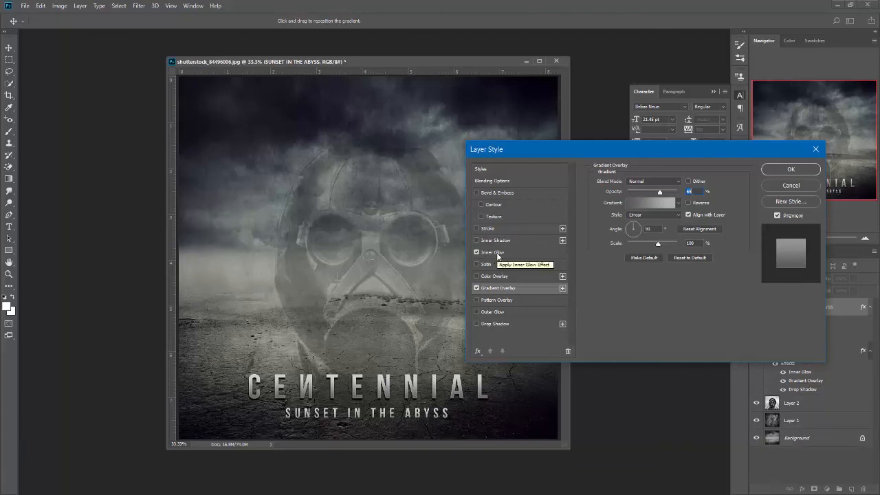
left_click(497, 254)
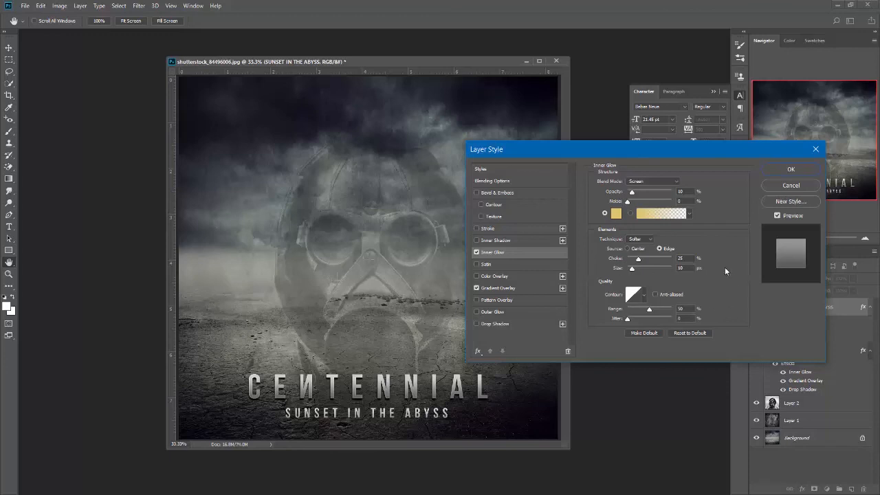
left_click(477, 323)
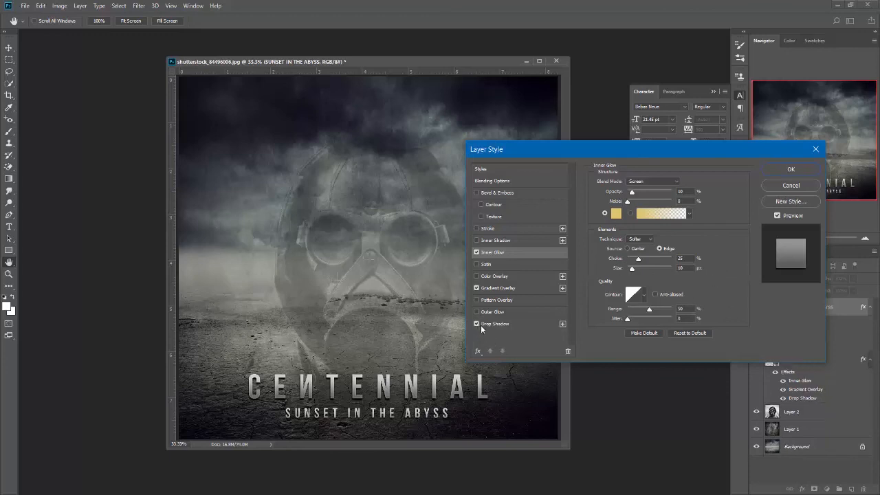
left_click(488, 323)
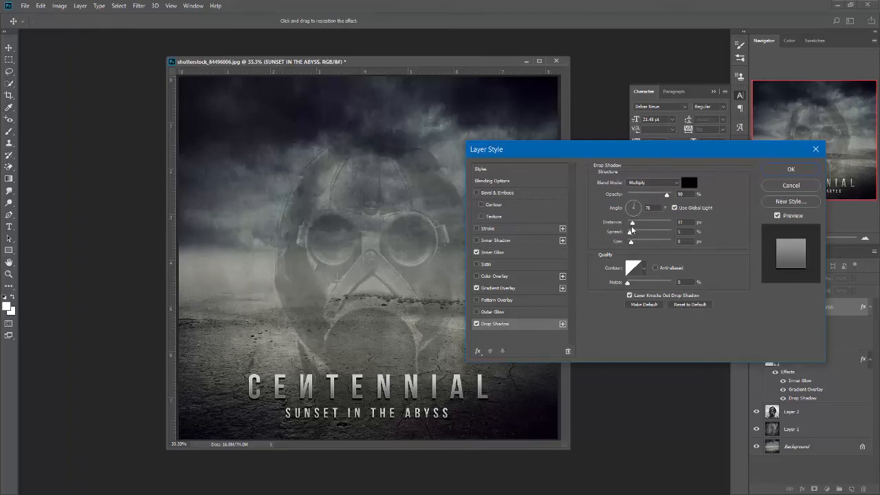
Set the subtitle's drop shadow to 5 px distance and 86% opacity, apply the layer style, and deselect the layer
double_click(680, 222)
type("5")
double_click(681, 194)
type("86")
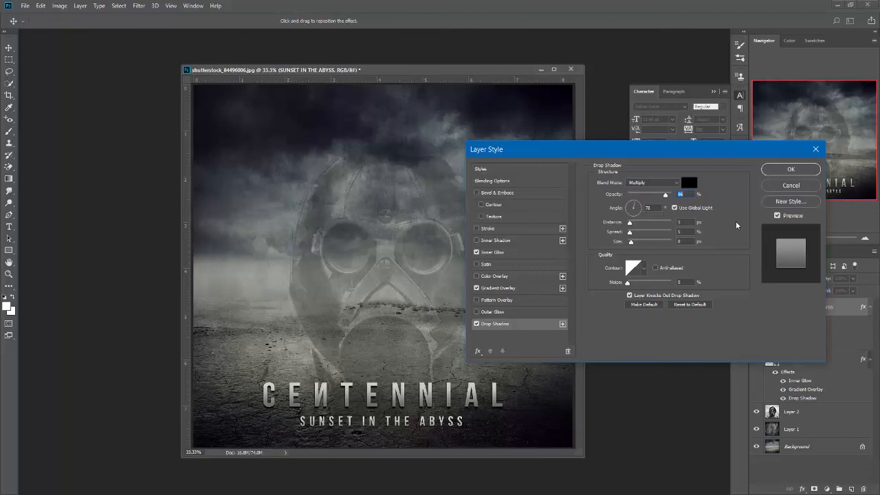
left_click(789, 172)
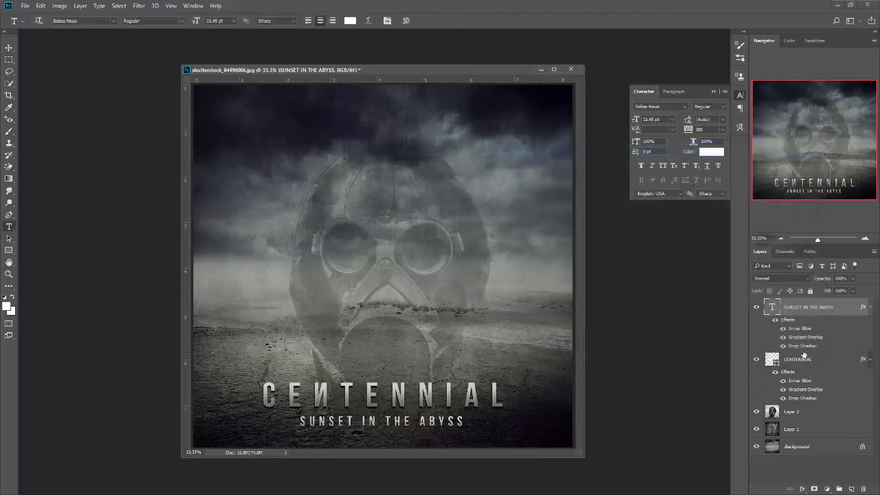
left_click(786, 472)
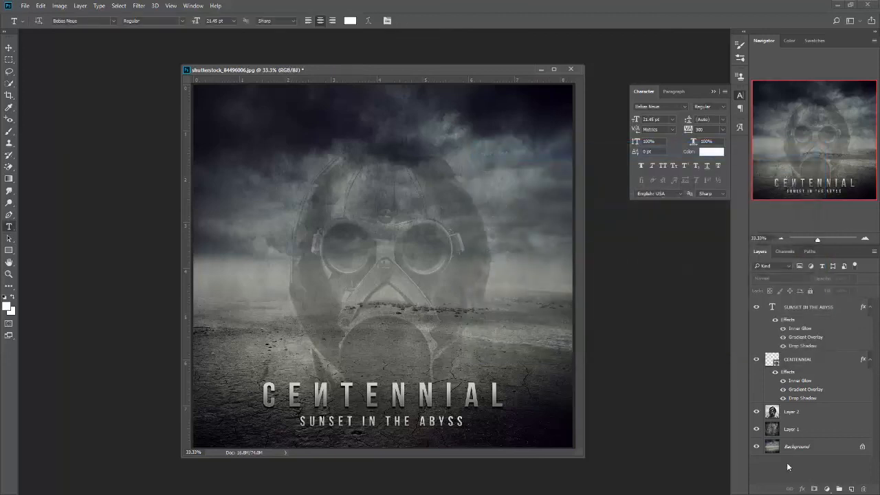